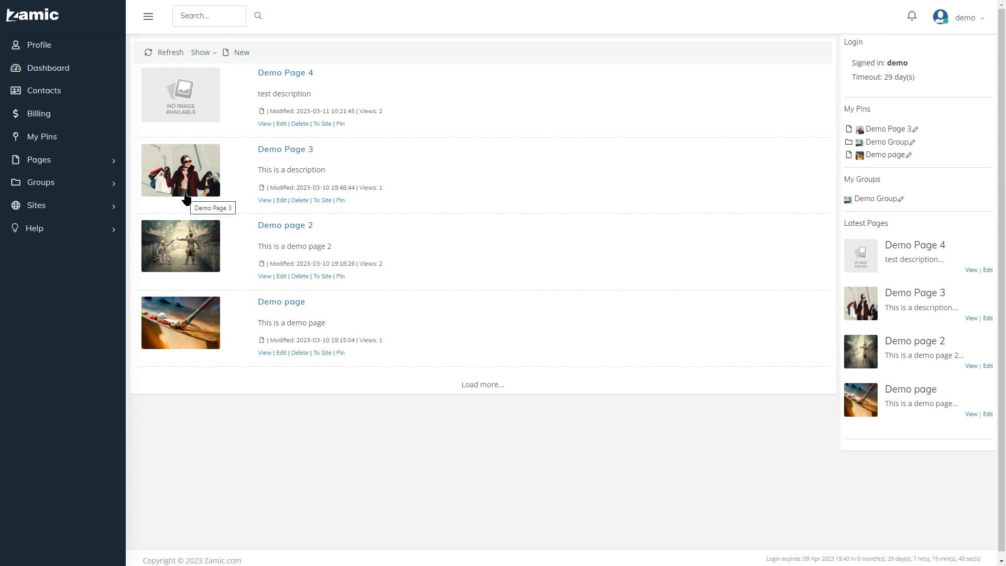
Create a new page titled "My demo form" with the description "This is a demo form" and save it
{"action": "left_click", "coordinate": [59, 163]}
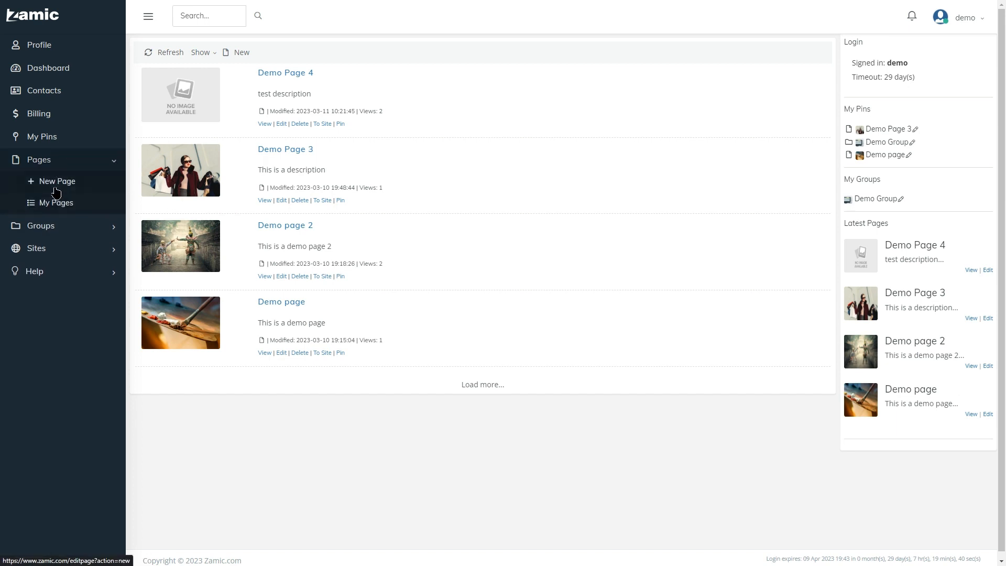
{"action": "left_click", "coordinate": [56, 182]}
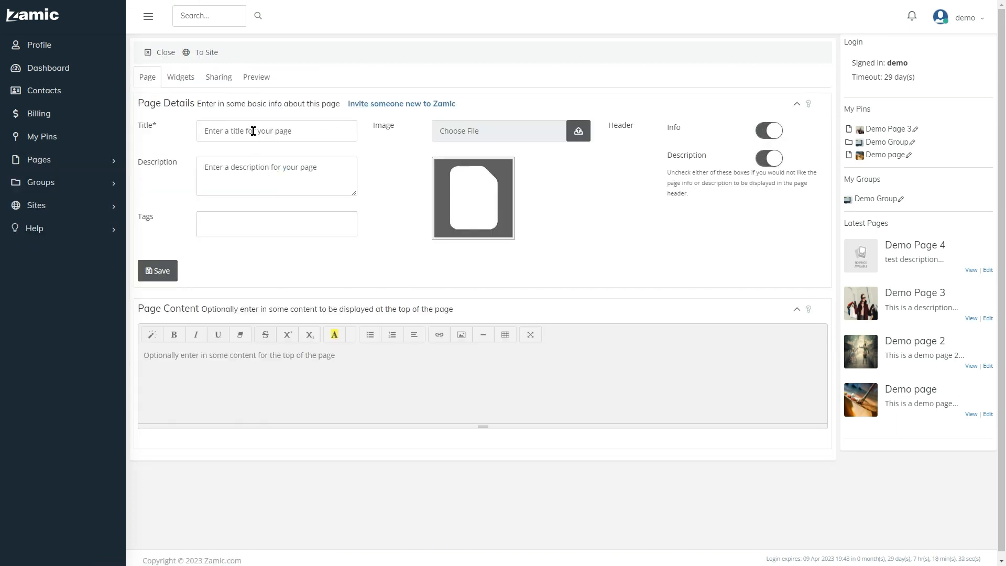
{"action": "left_click", "coordinate": [231, 131]}
{"action": "type", "text": "My demo form"}
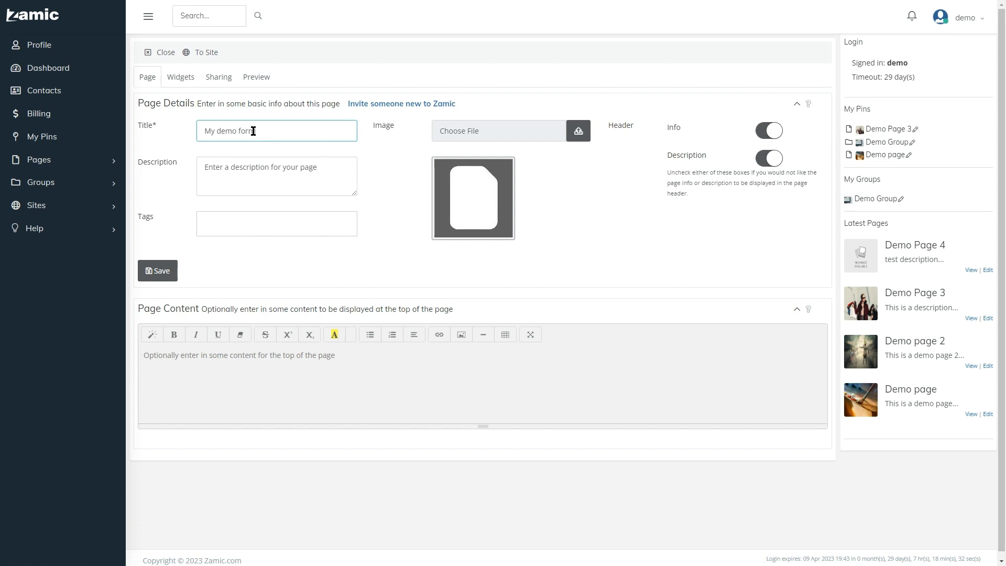
{"action": "key", "text": "Tab"}
{"action": "type", "text": "This i"}
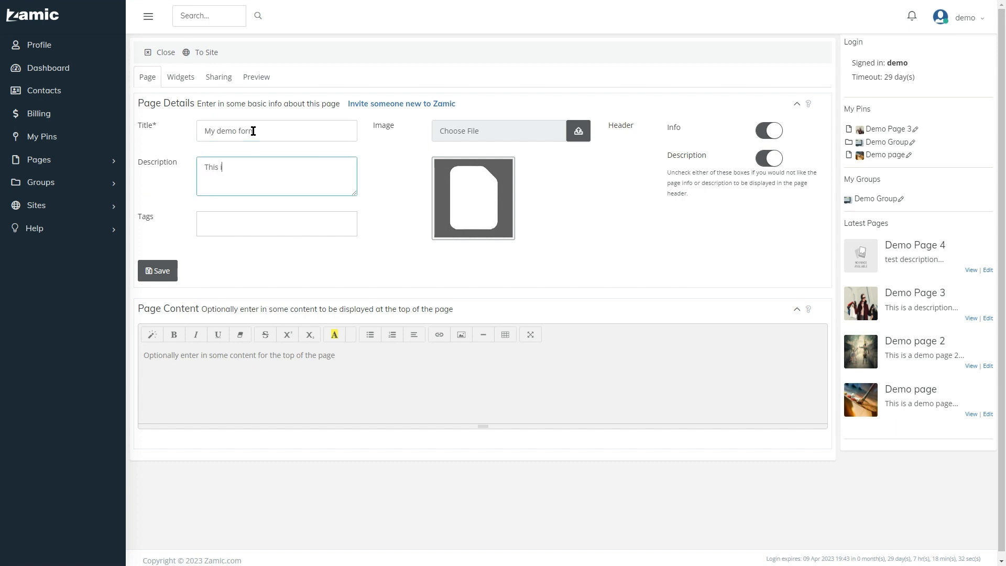
{"action": "type", "text": "s a demo form"}
{"action": "left_click", "coordinate": [158, 271]}
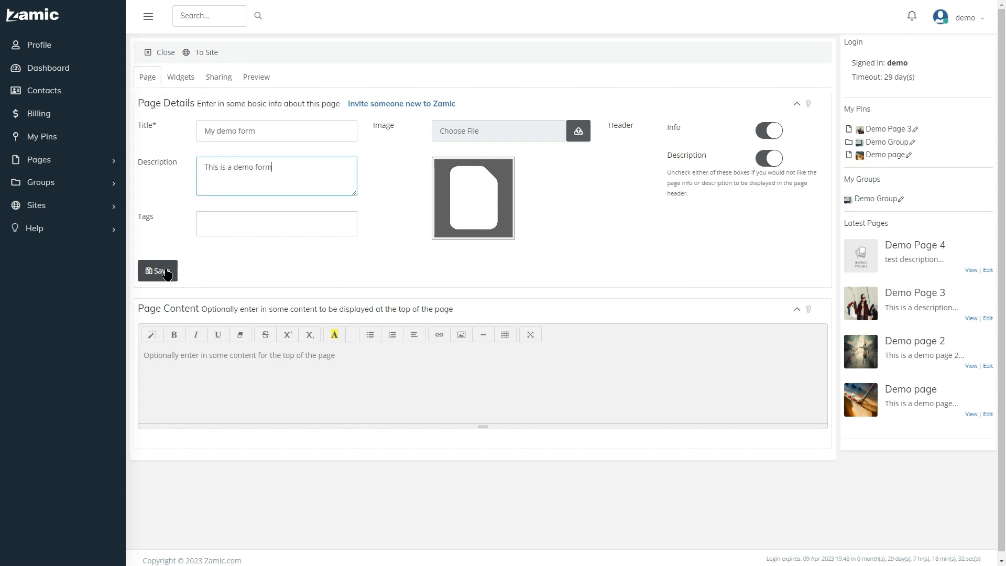
Enter "Choose your newsletter" as the page content and save the page
{"action": "left_click", "coordinate": [261, 374]}
{"action": "type", "text": "Choose y"}
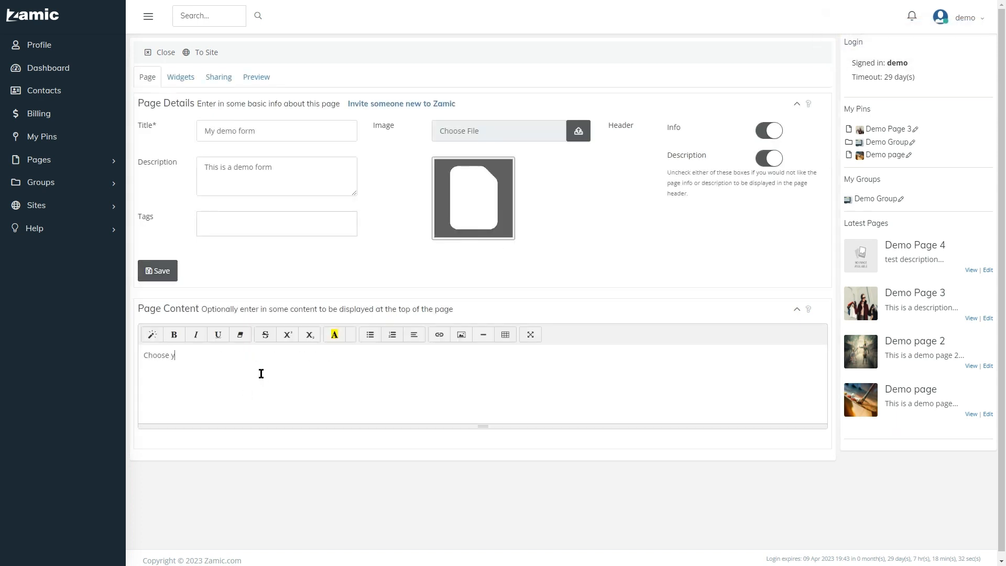
{"action": "type", "text": "our newsletter"}
{"action": "left_click", "coordinate": [162, 272]}
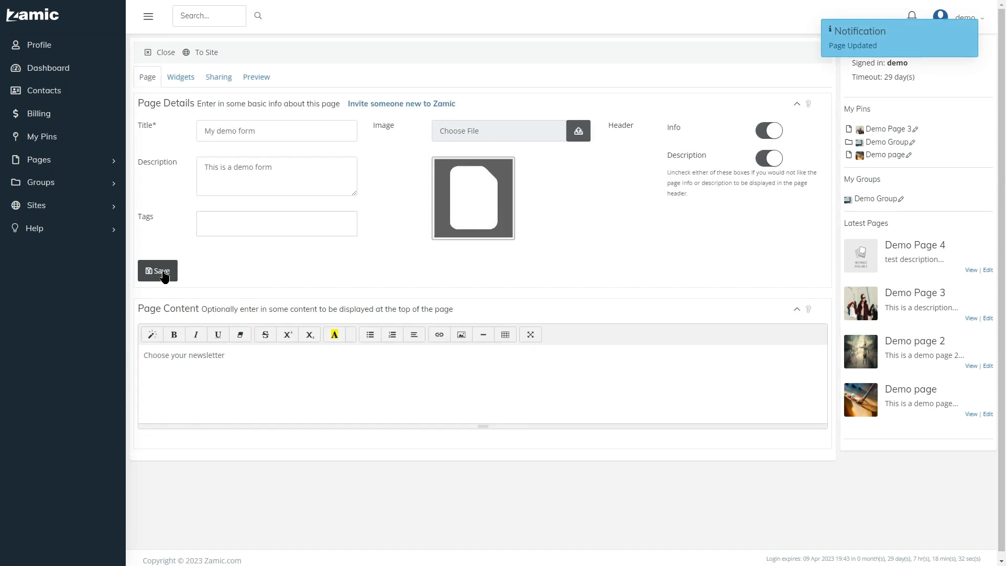
Add a Form DB widget to the page and open its form designer
{"action": "left_click", "coordinate": [177, 84]}
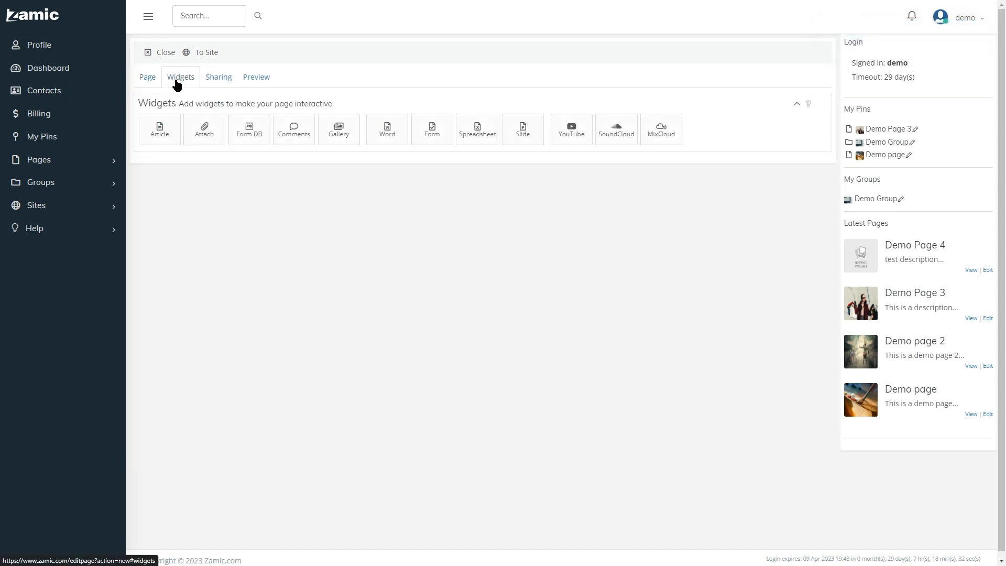
{"action": "left_click", "coordinate": [250, 131]}
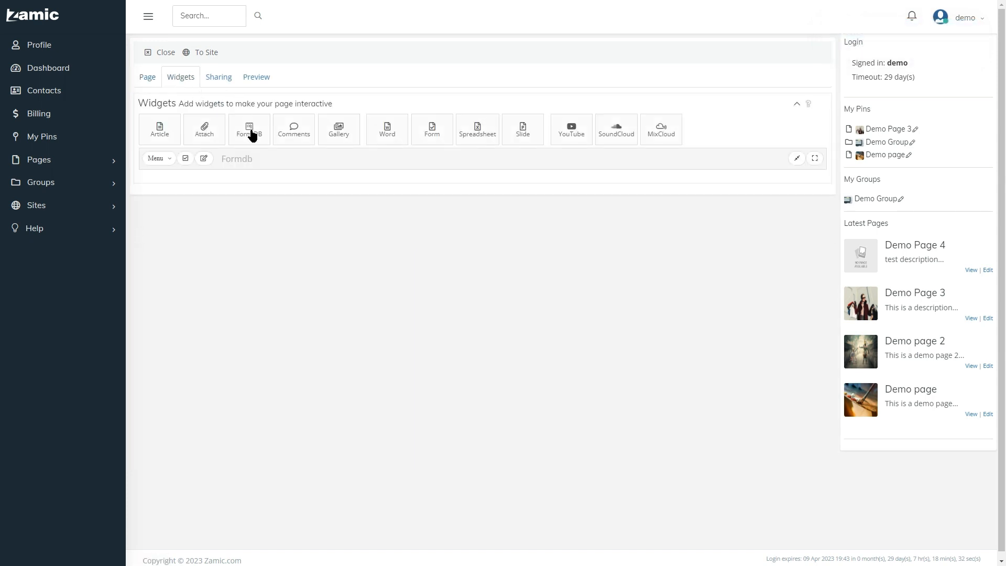
{"action": "left_click", "coordinate": [203, 158]}
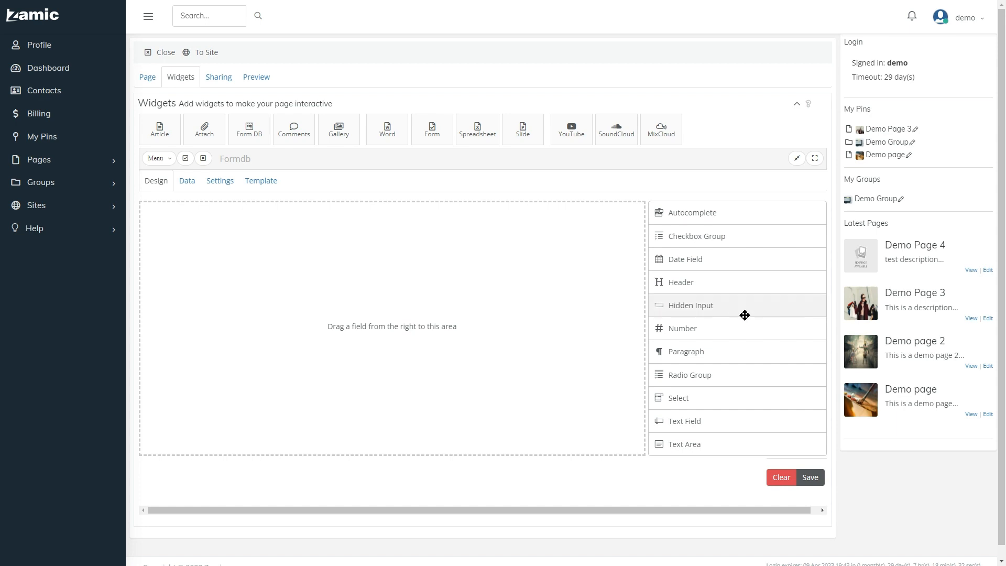
Add a text field to the empty form, make it required and label it "Name"
{"action": "left_click_drag", "start_coordinate": [655, 420], "coordinate": [451, 280]}
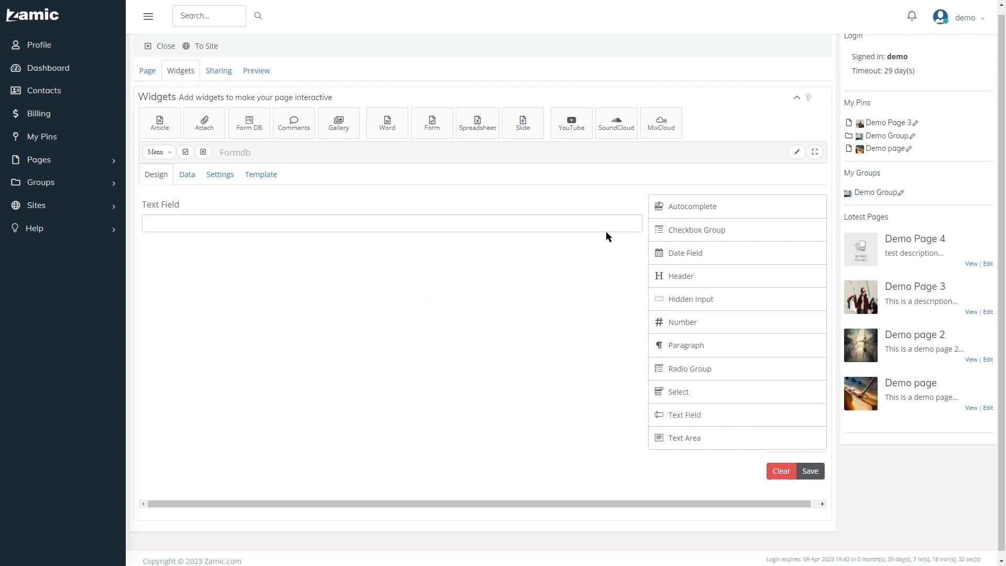
{"action": "left_click", "coordinate": [621, 204]}
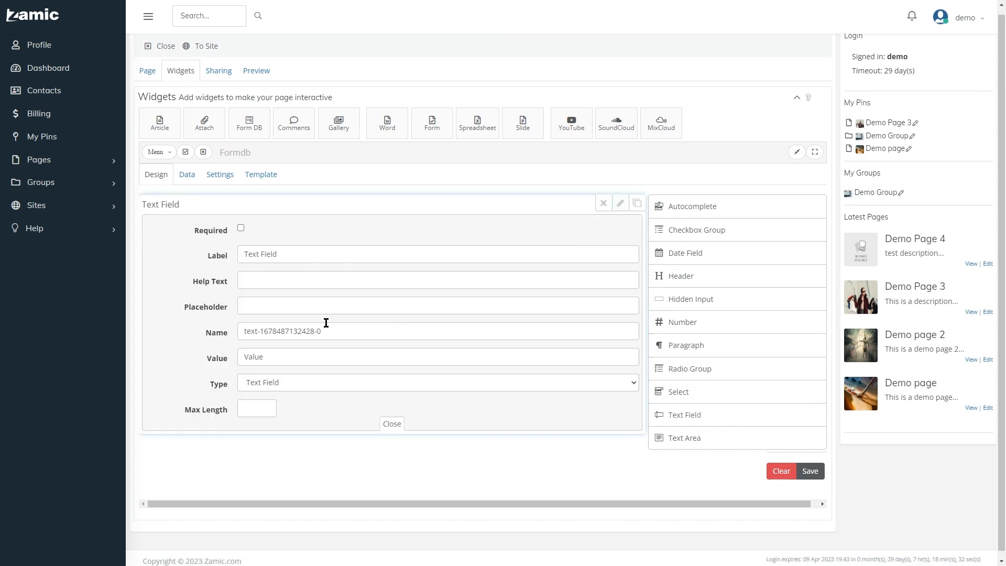
{"action": "left_click", "coordinate": [241, 228]}
{"action": "left_click_drag", "start_coordinate": [281, 253], "coordinate": [217, 242]}
{"action": "type", "text": "N"}
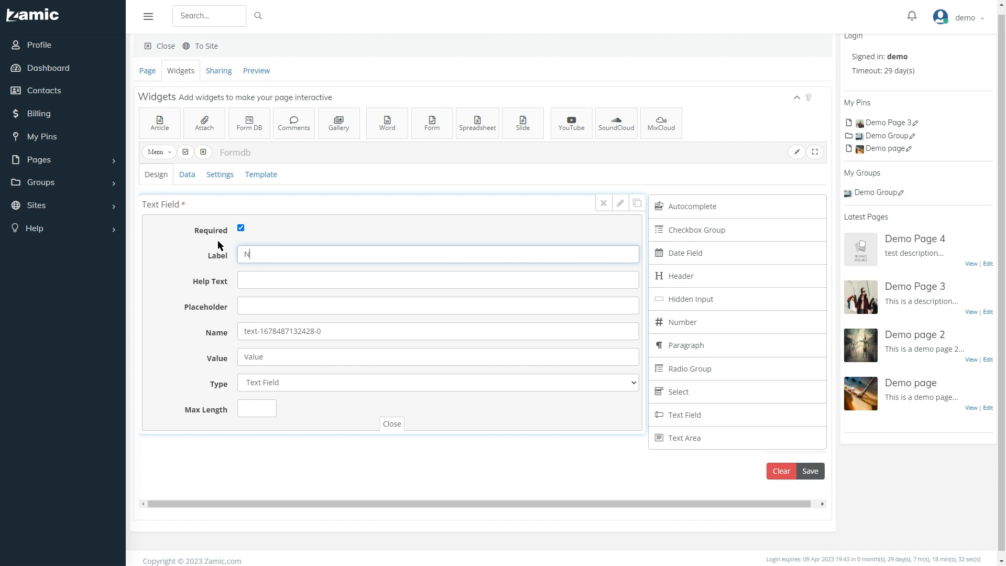
{"action": "type", "text": "ame"}
Set the Name field's placeholder to "Enter in your name" and its field name to "name", then close its settings
{"action": "left_click", "coordinate": [267, 302]}
{"action": "type", "text": "E"}
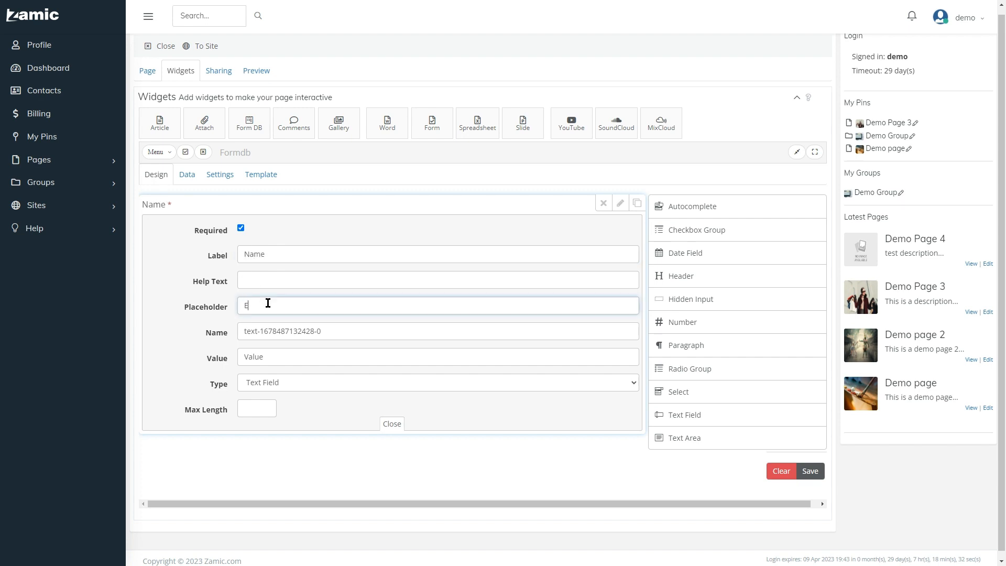
{"action": "type", "text": "nter your name"}
{"action": "left_click_drag", "start_coordinate": [335, 333], "coordinate": [257, 327]}
{"action": "type", "text": "name"}
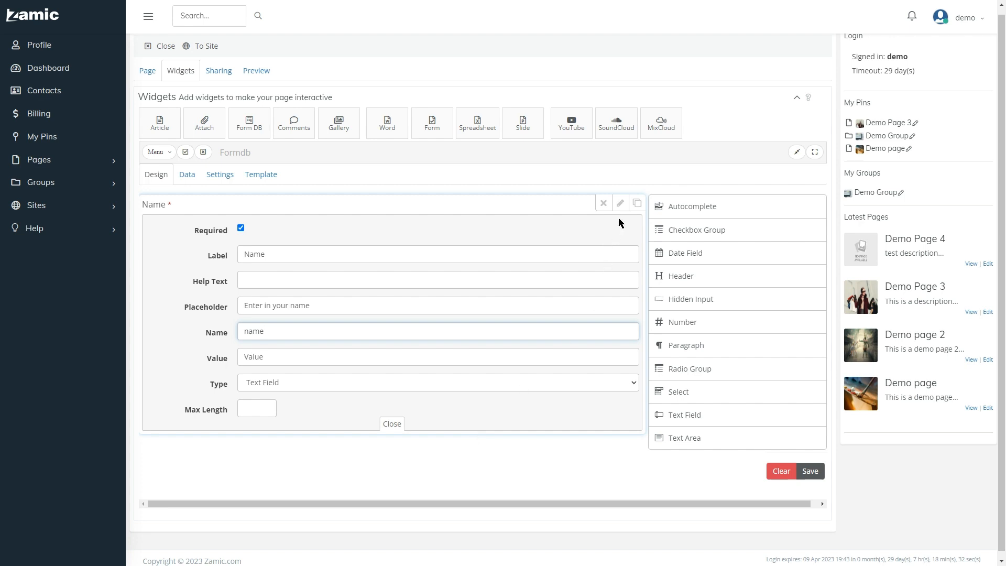
{"action": "left_click", "coordinate": [621, 204]}
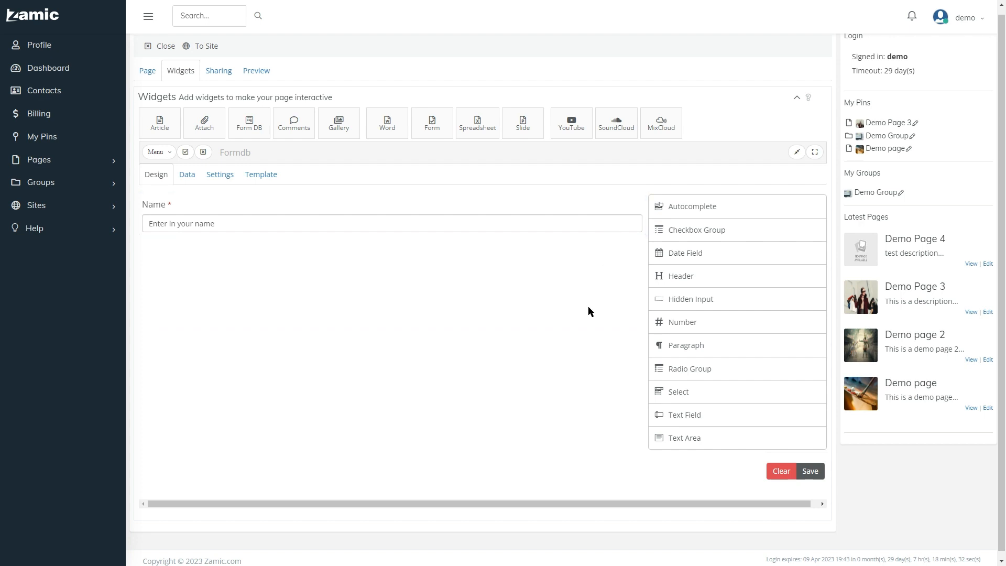
Add a second text field below the Name field, make it required and label it "Email"
{"action": "left_click_drag", "start_coordinate": [675, 415], "coordinate": [433, 339]}
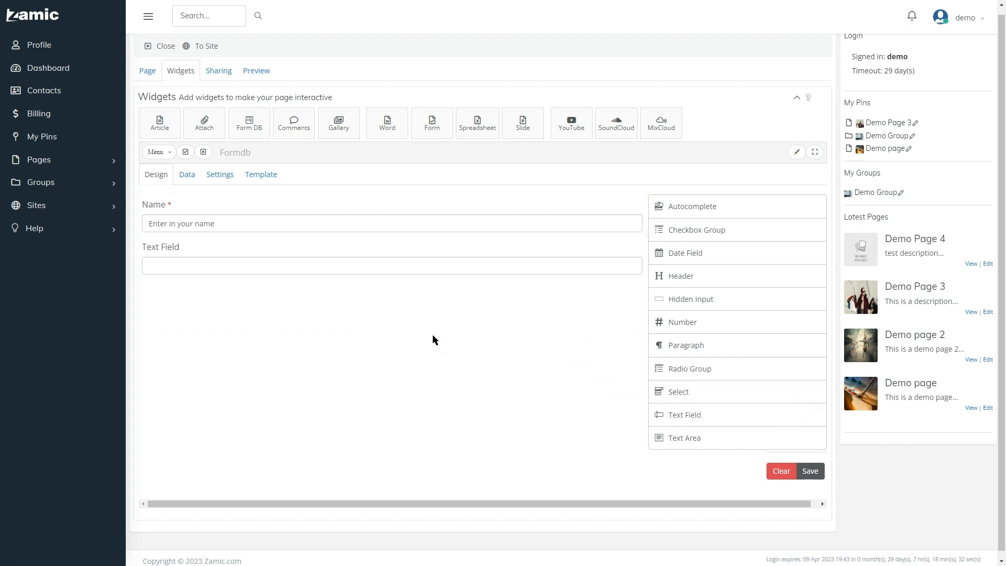
{"action": "left_click", "coordinate": [620, 245]}
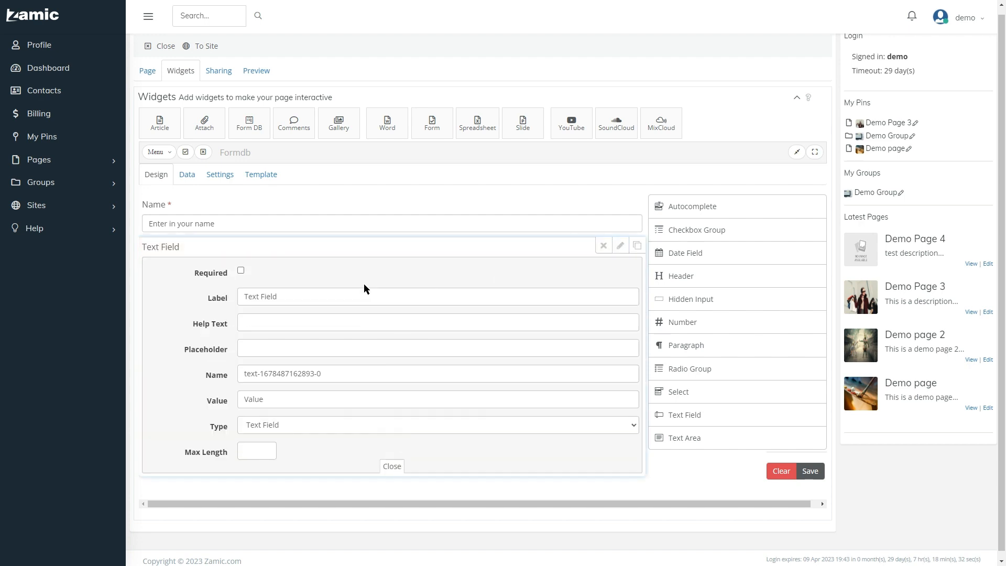
{"action": "left_click", "coordinate": [241, 271]}
{"action": "left_click", "coordinate": [283, 296]}
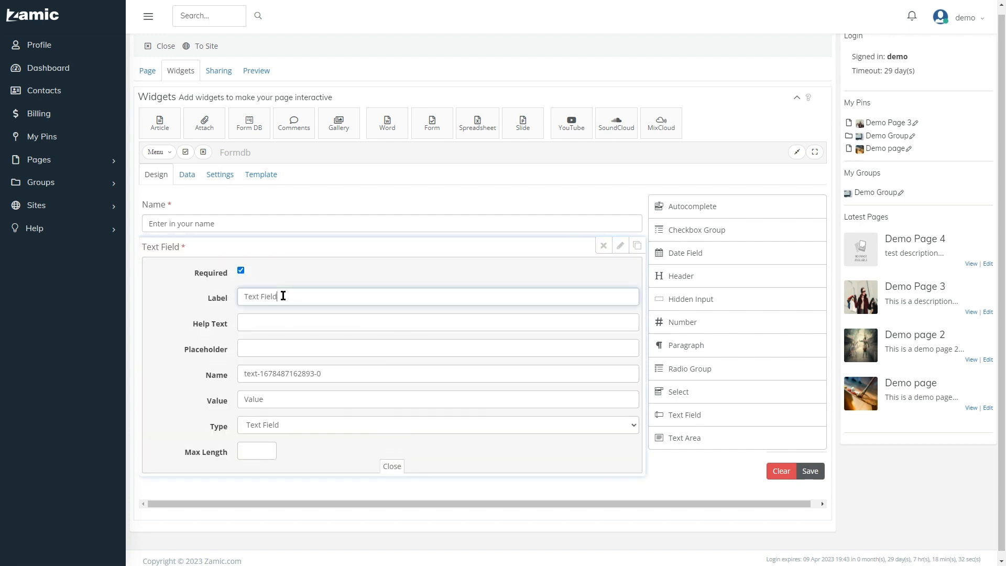
{"action": "key", "text": "ctrl+a"}
{"action": "type", "text": "Email"}
Give the Email field the placeholder "Enter in your email address", the name "email" and the type email, and close its settings
{"action": "left_click", "coordinate": [330, 345]}
{"action": "type", "text": "Enter"}
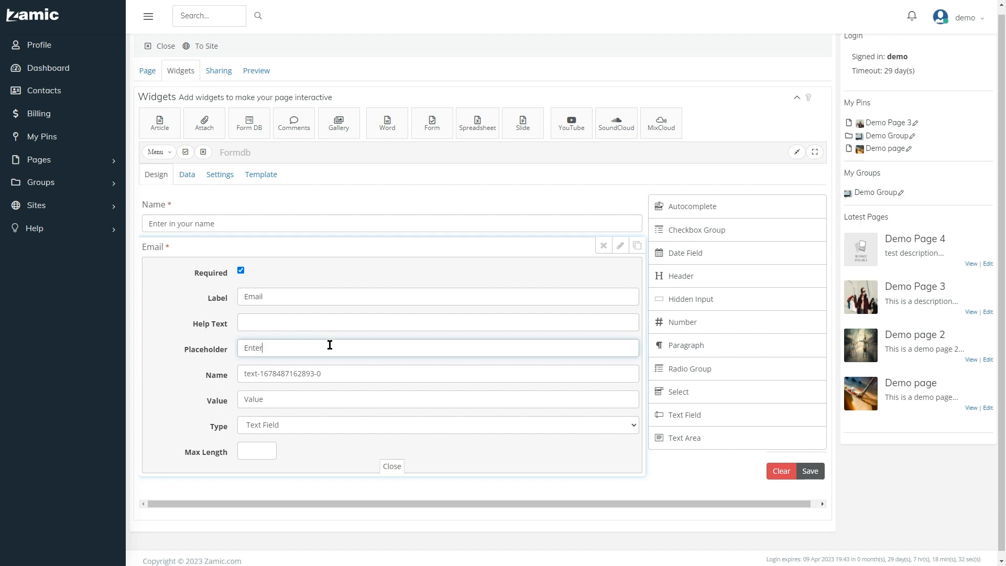
{"action": "type", "text": " in your email address"}
{"action": "left_click_drag", "start_coordinate": [354, 373], "coordinate": [251, 373]}
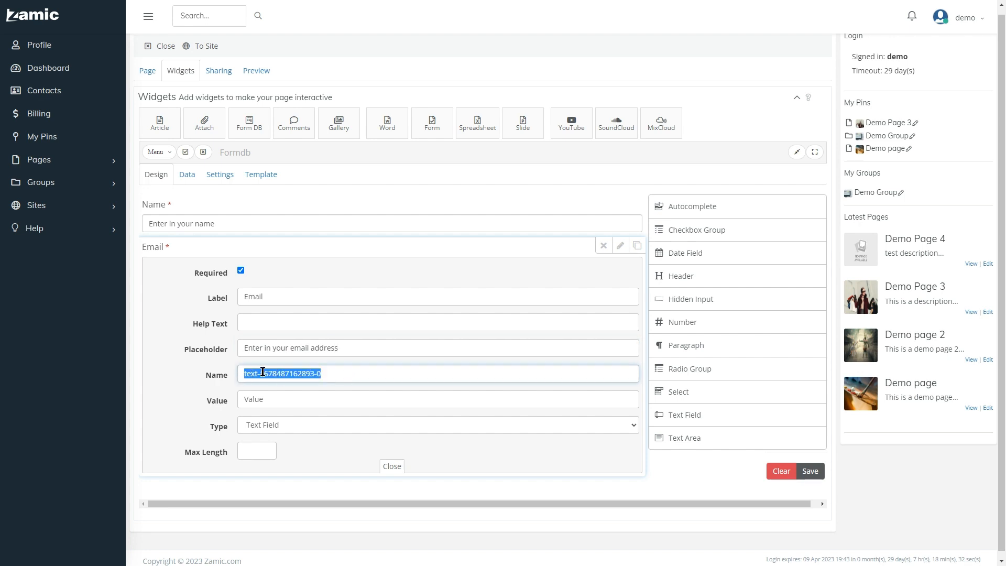
{"action": "type", "text": "email"}
{"action": "left_click", "coordinate": [308, 435]}
{"action": "left_click", "coordinate": [259, 460]}
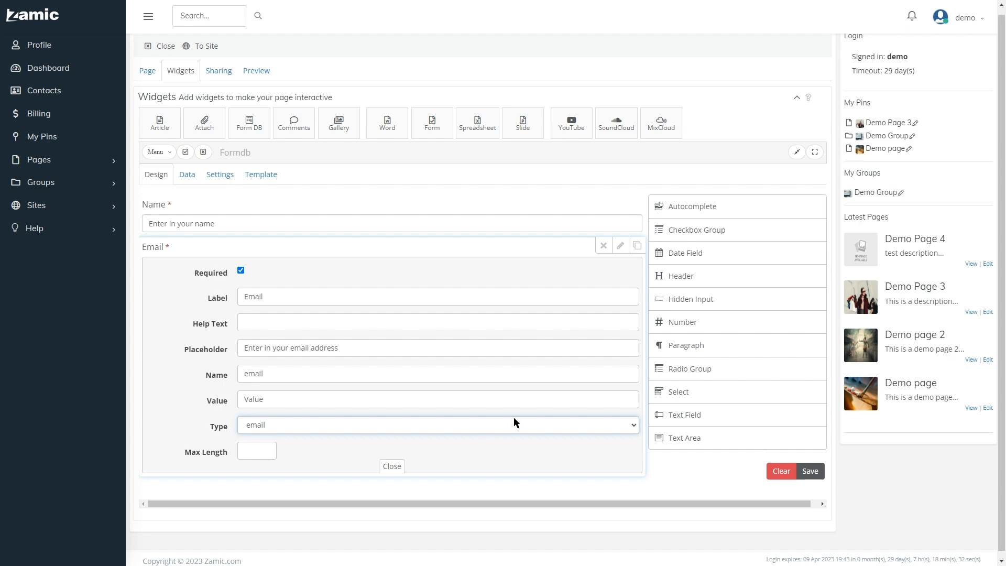
{"action": "left_click", "coordinate": [620, 251]}
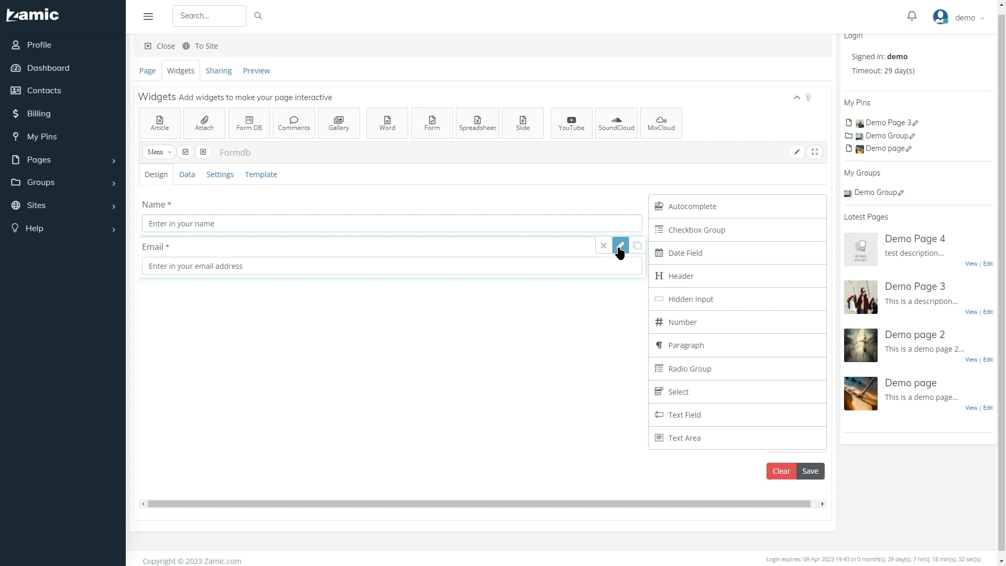
Add a required checkbox group below the Email field, labelled "Newsletters" and named "newsletters"
{"action": "left_click_drag", "start_coordinate": [702, 229], "coordinate": [387, 313]}
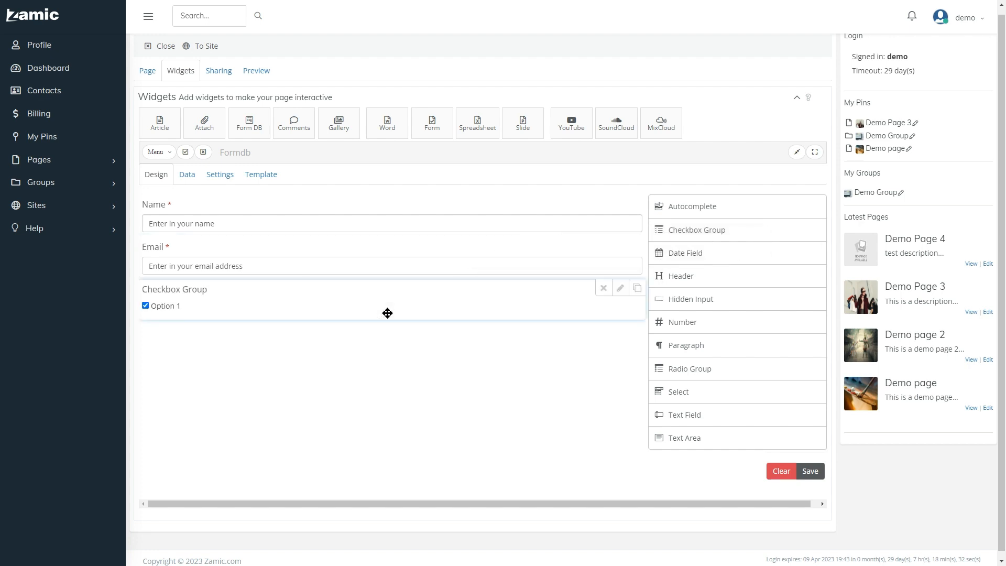
{"action": "left_click", "coordinate": [620, 288]}
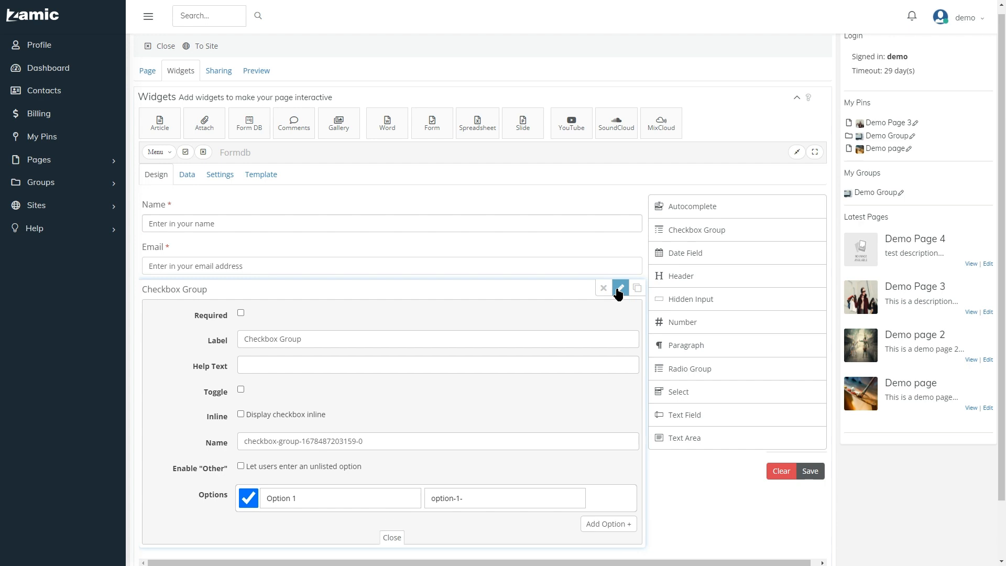
{"action": "left_click", "coordinate": [241, 313]}
{"action": "left_click_drag", "start_coordinate": [326, 342], "coordinate": [229, 332]}
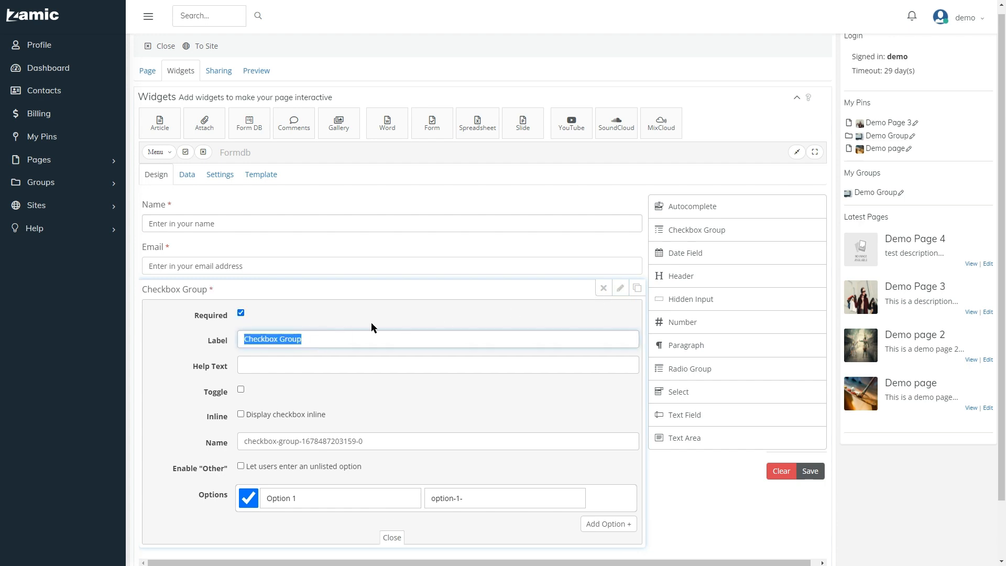
{"action": "type", "text": "Newsle"}
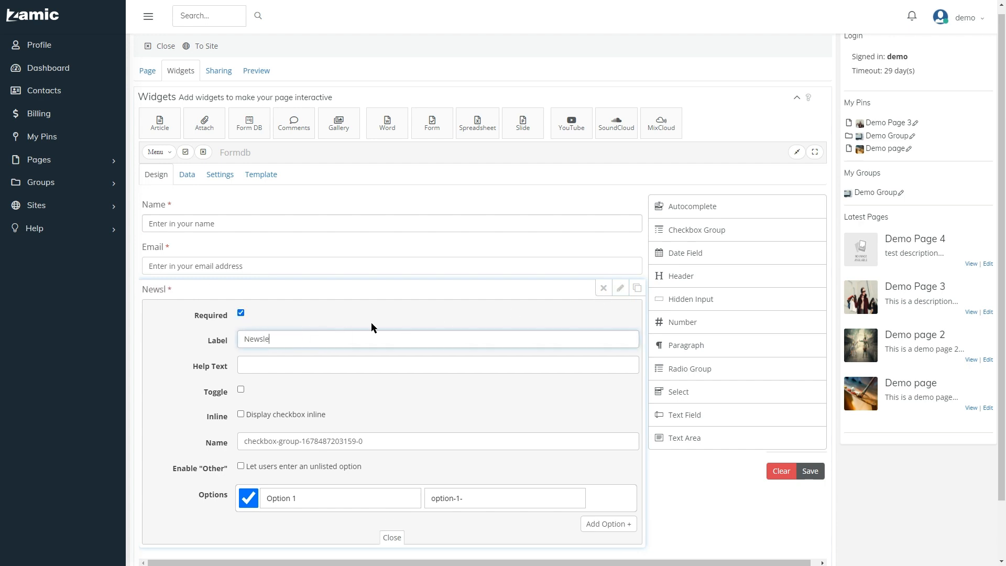
{"action": "type", "text": "tters"}
{"action": "left_click_drag", "start_coordinate": [370, 442], "coordinate": [239, 440]}
{"action": "type", "text": "newslet"}
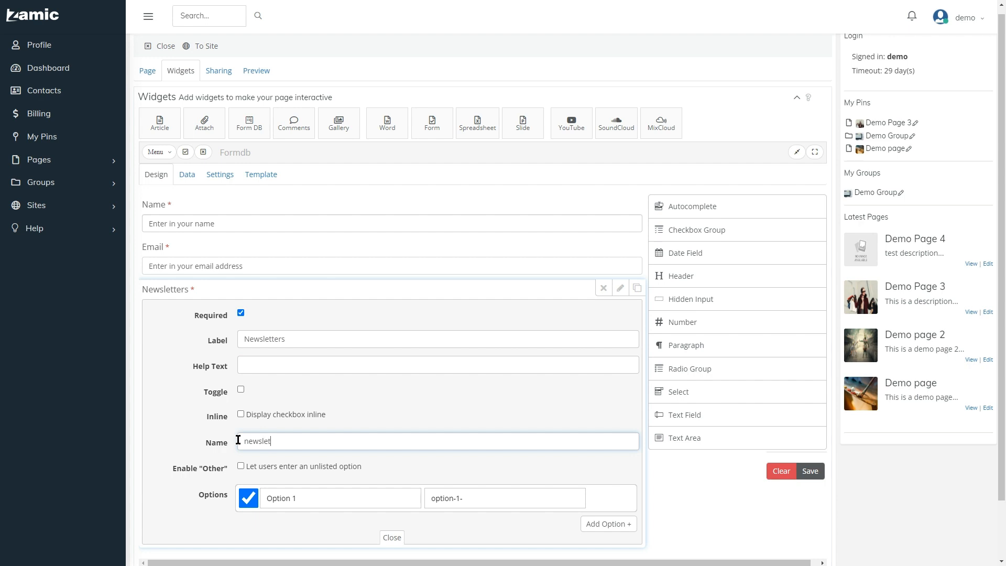
{"action": "type", "text": "ters"}
Set the checkbox group's first option to the label "Newsletter 1" and the value "newsletter1"
{"action": "left_click_drag", "start_coordinate": [319, 498], "coordinate": [251, 497]}
{"action": "type", "text": "Ne"}
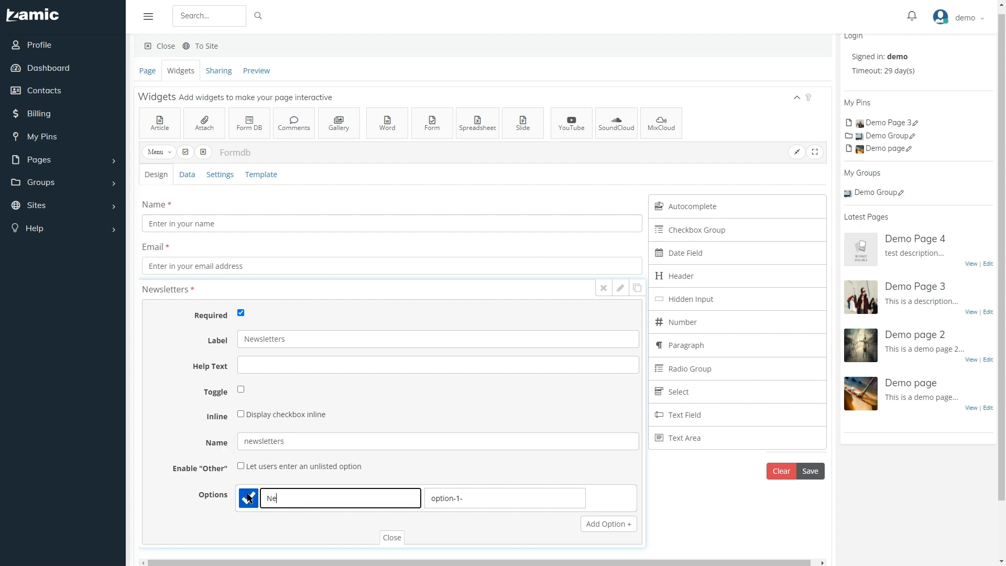
{"action": "type", "text": "wsletter 1"}
{"action": "key", "text": "Tab"}
{"action": "type", "text": "newslet"}
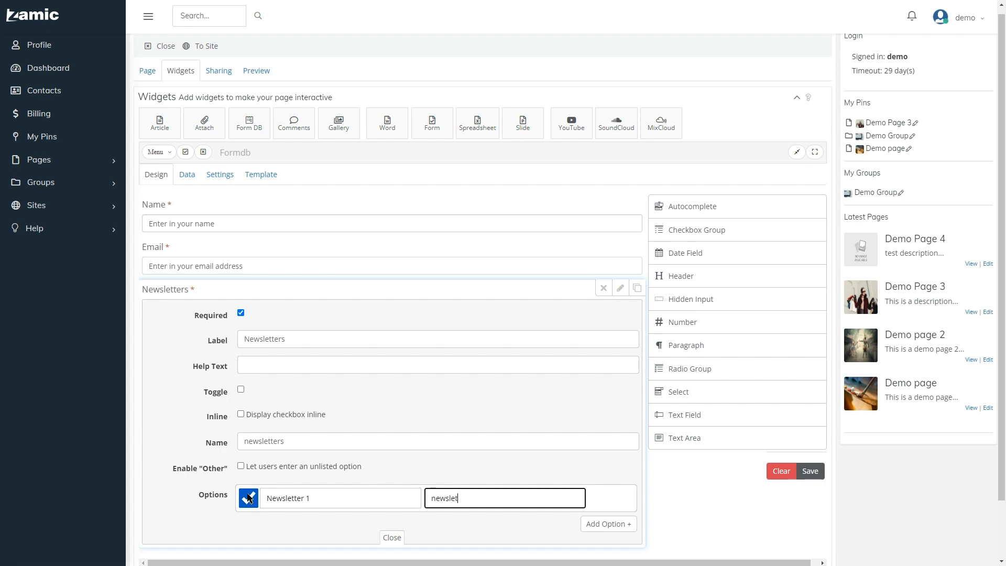
{"action": "type", "text": "ter1"}
Add a second option to the Newsletters group with the label "Newsletter 2" and the value "newsletter2"
{"action": "left_click", "coordinate": [608, 523]}
{"action": "scroll", "coordinate": [450, 474], "scroll_direction": "down", "scroll_amount": 2}
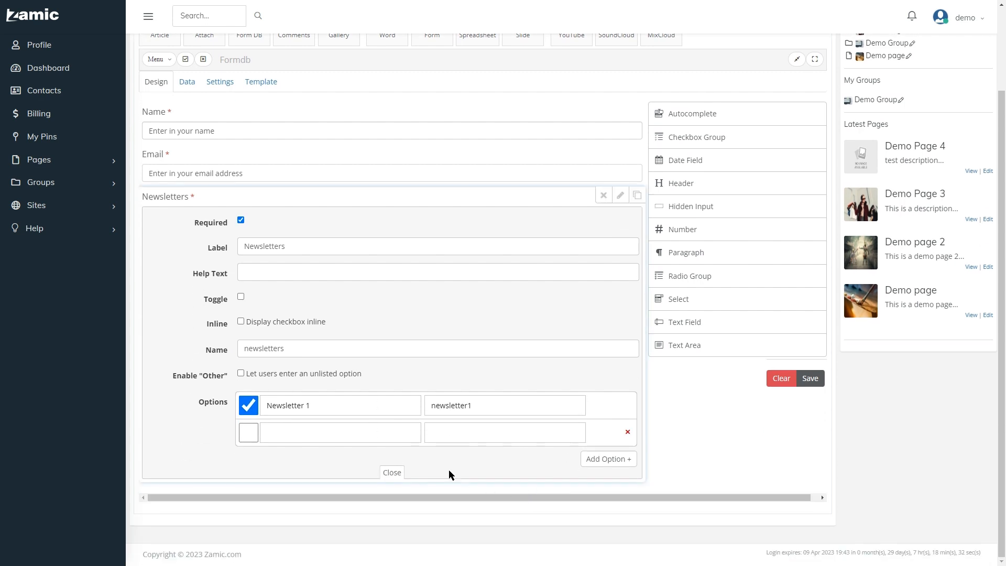
{"action": "left_click", "coordinate": [267, 435]}
{"action": "type", "text": "New"}
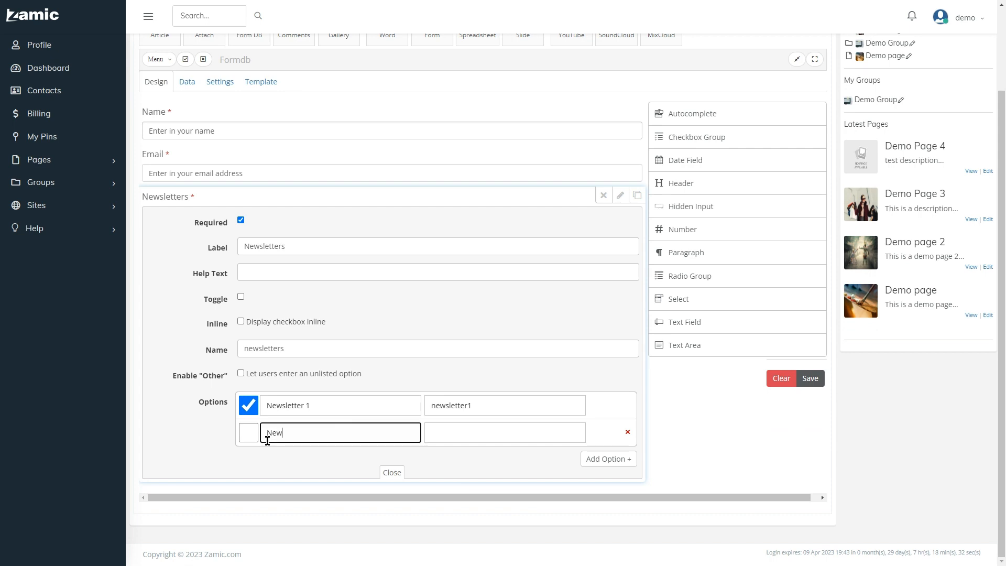
{"action": "type", "text": "sletter 2"}
{"action": "left_click", "coordinate": [467, 431]}
{"action": "type", "text": "newsle"}
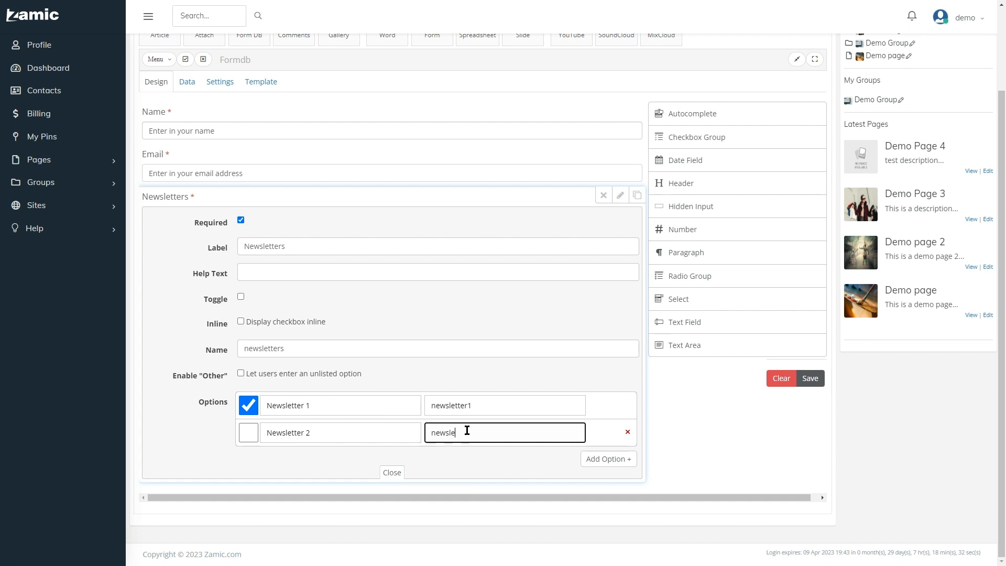
{"action": "type", "text": "tter2"}
Add a third Newsletters option with the label "Newsletter 3" and the value "newsletter3", and save the form design
{"action": "left_click", "coordinate": [607, 460]}
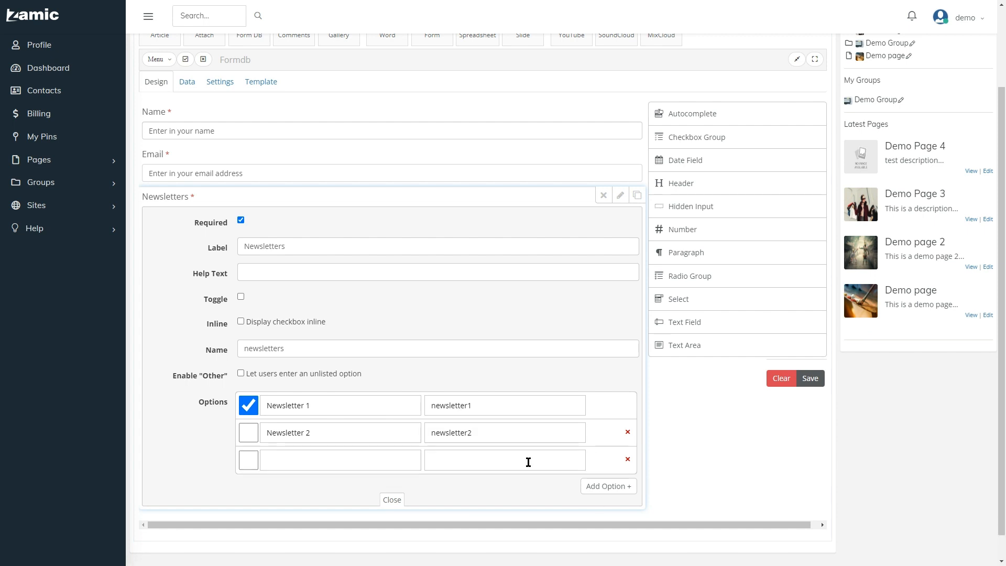
{"action": "left_click", "coordinate": [299, 461]}
{"action": "type", "text": "News"}
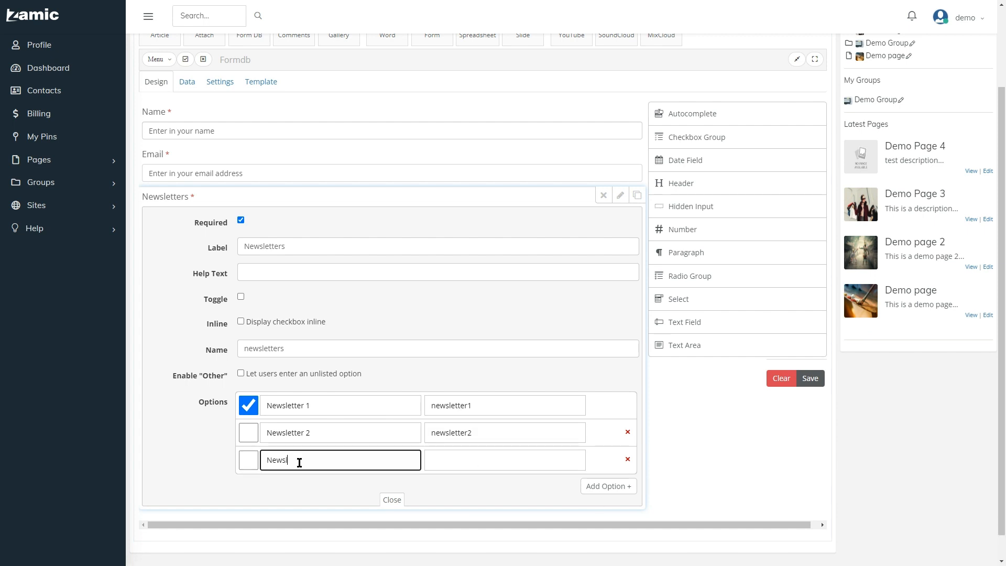
{"action": "type", "text": "letter 3"}
{"action": "left_click", "coordinate": [457, 460]}
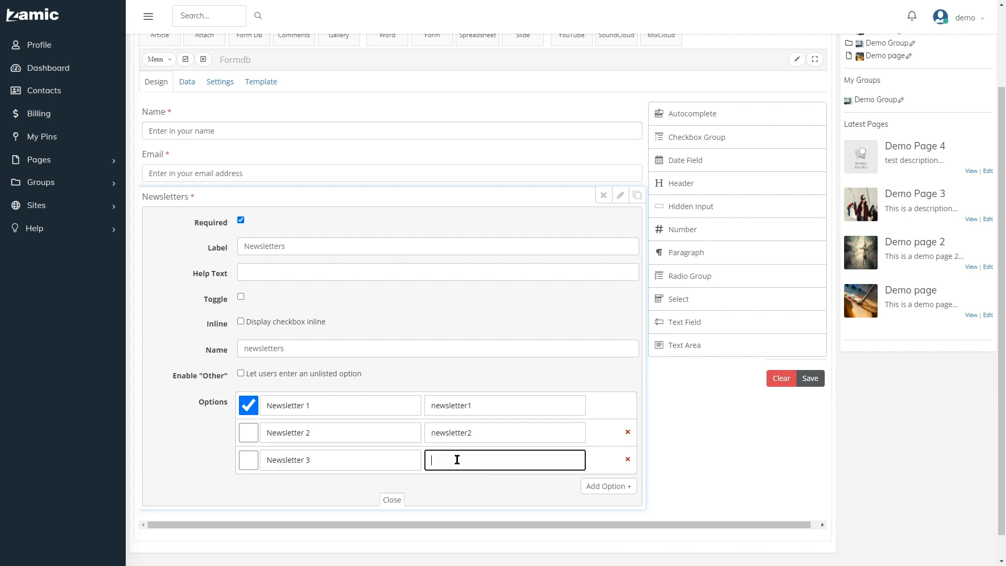
{"action": "type", "text": "newsletter3"}
{"action": "left_click", "coordinate": [620, 195]}
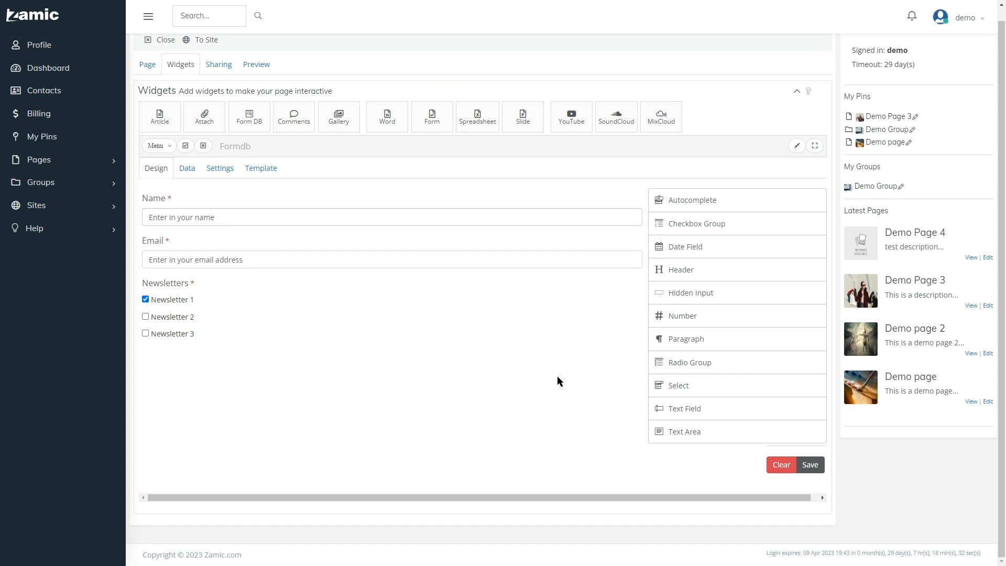
{"action": "left_click", "coordinate": [811, 465]}
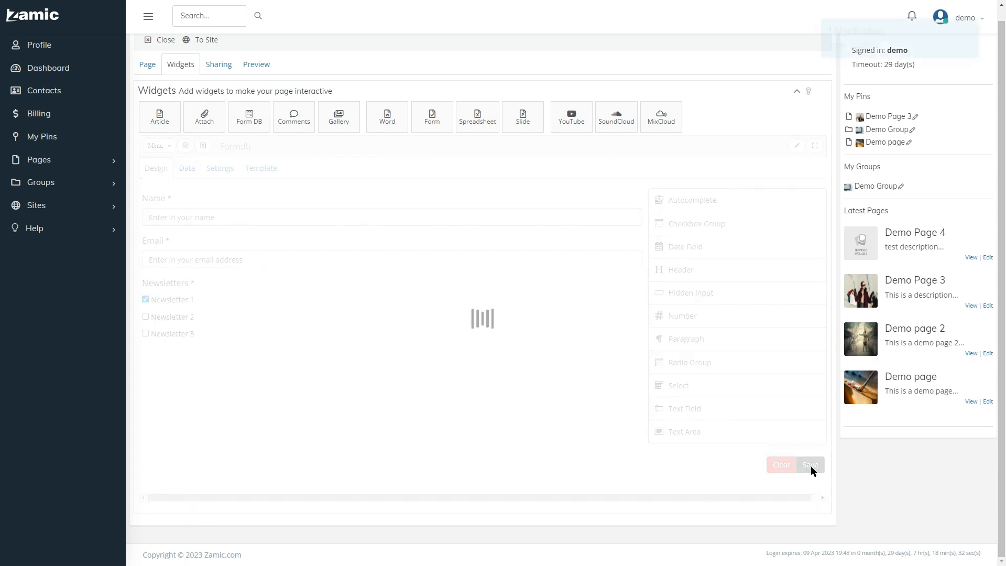
In the form settings, enable Email To with the recipient's email address, enable Save To Database, and save the settings
{"action": "left_click", "coordinate": [221, 171]}
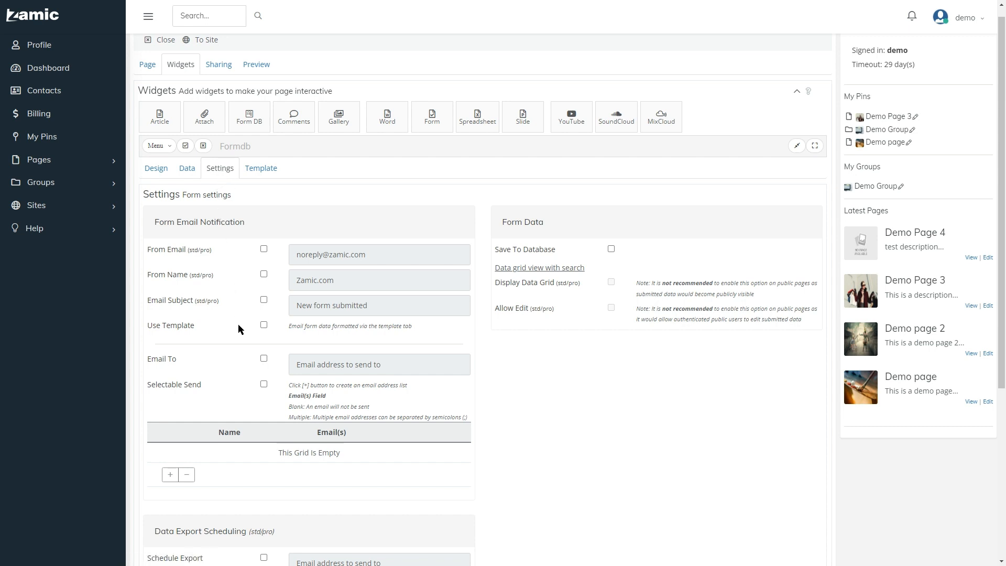
{"action": "left_click", "coordinate": [264, 359]}
{"action": "left_click", "coordinate": [303, 364]}
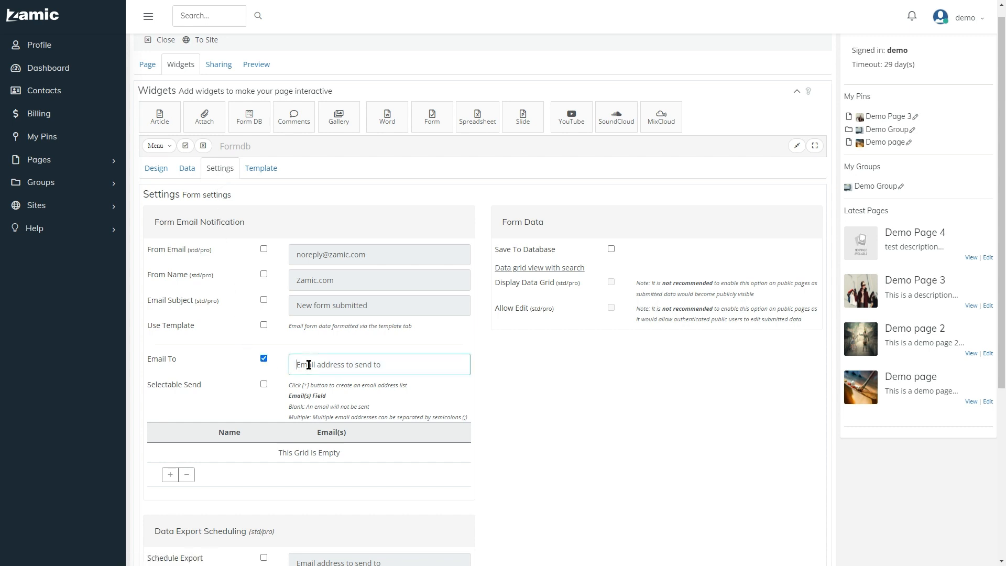
{"action": "type", "text": "email@email.com"}
{"action": "left_click", "coordinate": [611, 249]}
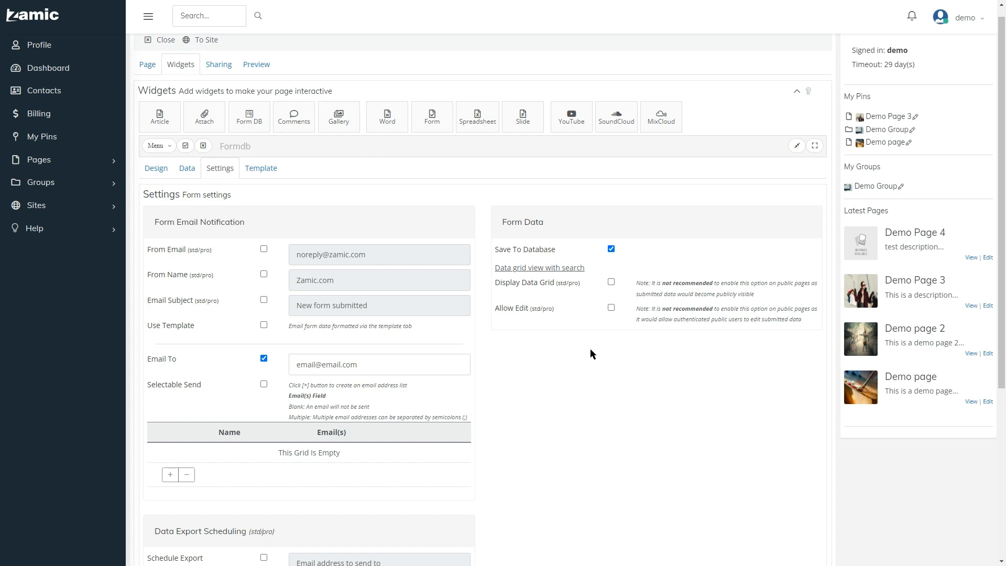
{"action": "scroll", "coordinate": [542, 350], "scroll_direction": "down", "scroll_amount": 5}
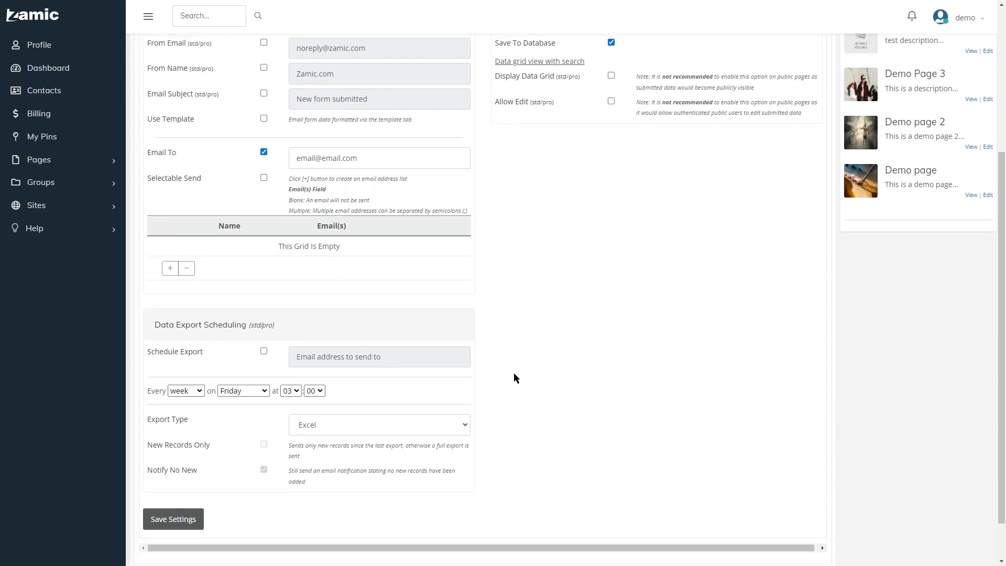
{"action": "left_click", "coordinate": [182, 473]}
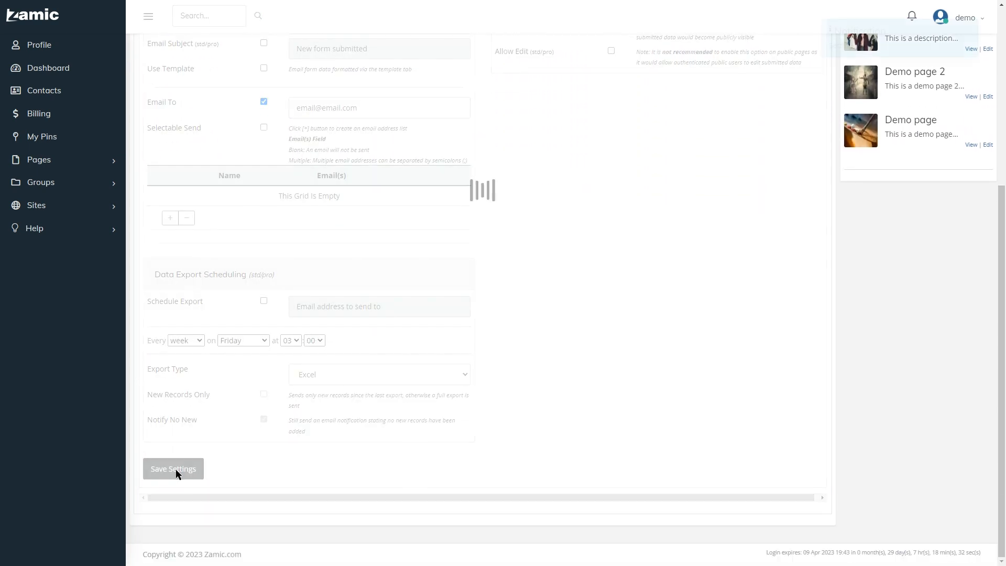
Submit a test entry in the page preview with the name "Test name", a test email address and Newsletter 2 also selected
{"action": "scroll", "coordinate": [530, 414], "scroll_direction": "up", "scroll_amount": 5}
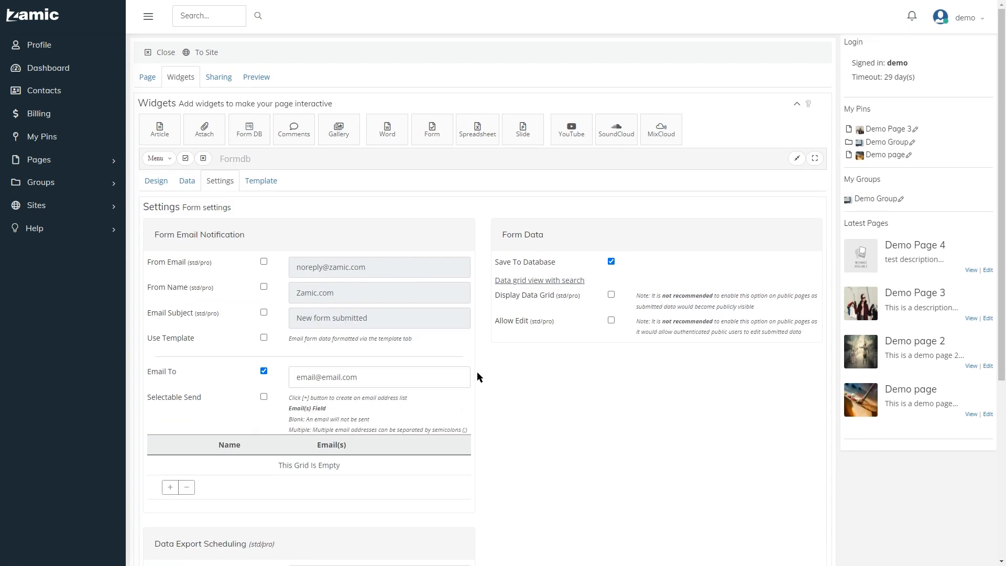
{"action": "left_click", "coordinate": [262, 80]}
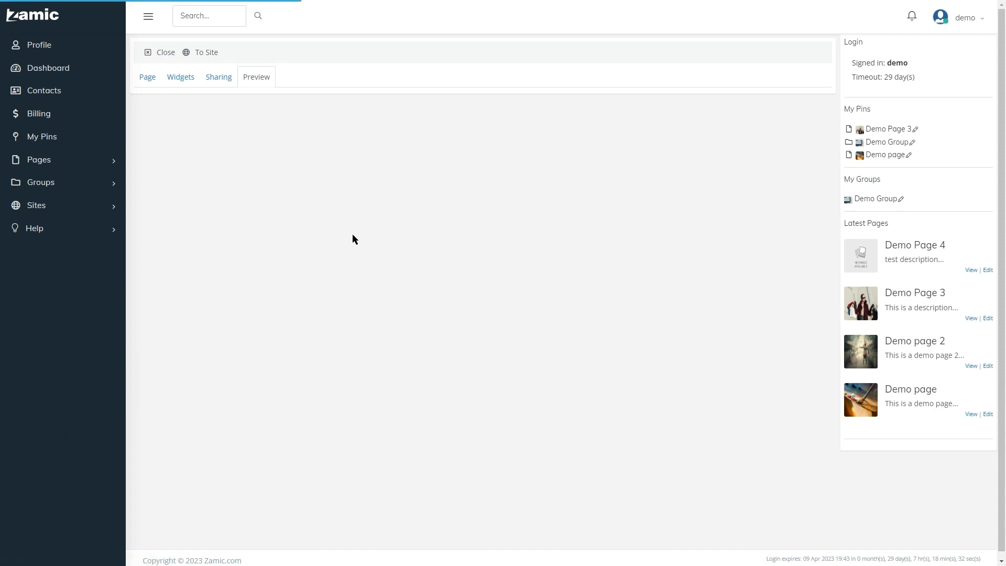
{"action": "left_click", "coordinate": [274, 231]}
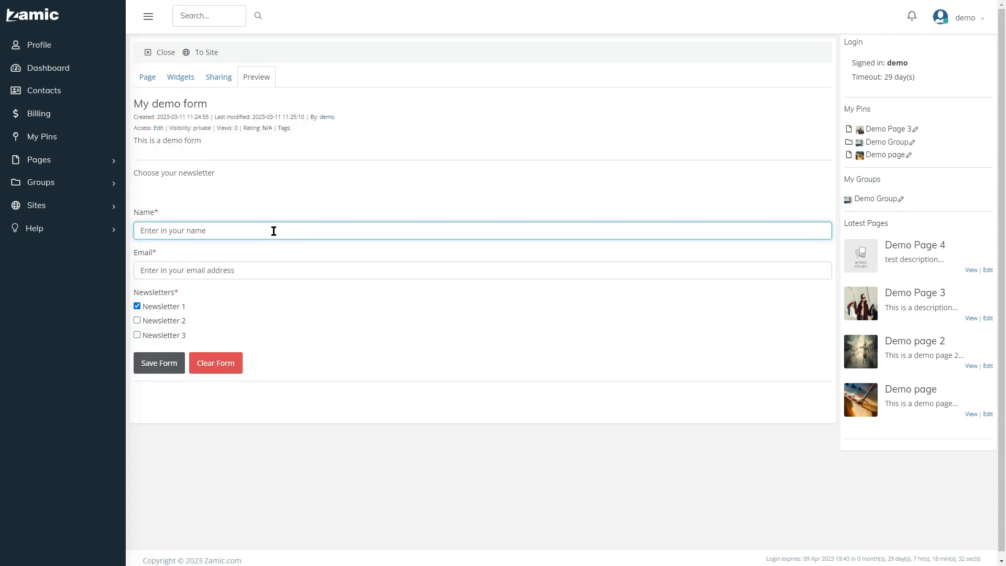
{"action": "type", "text": "Test name"}
{"action": "left_click", "coordinate": [266, 271]}
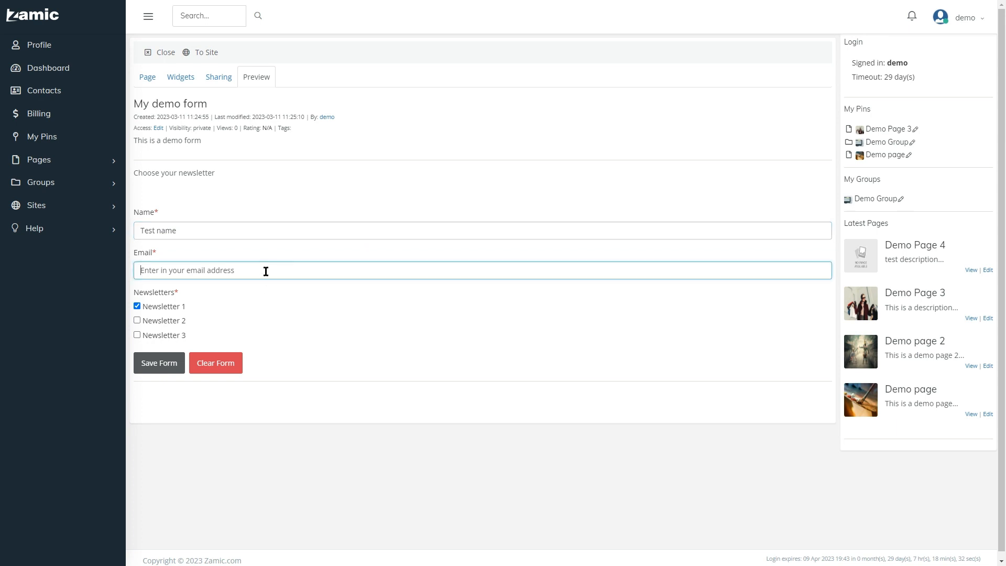
{"action": "type", "text": "email@e"}
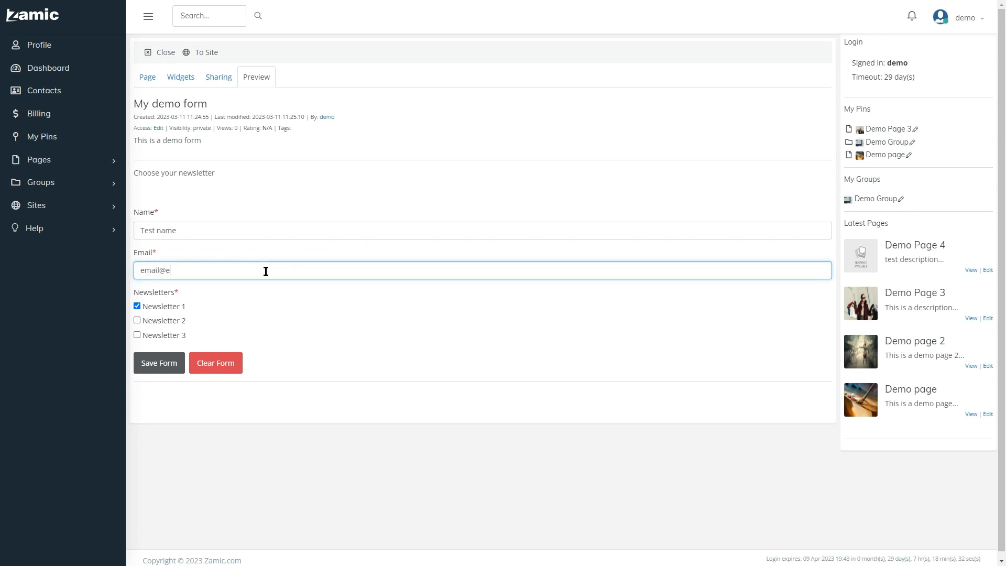
{"action": "type", "text": "mail.com"}
{"action": "left_click", "coordinate": [137, 321]}
{"action": "left_click", "coordinate": [159, 362]}
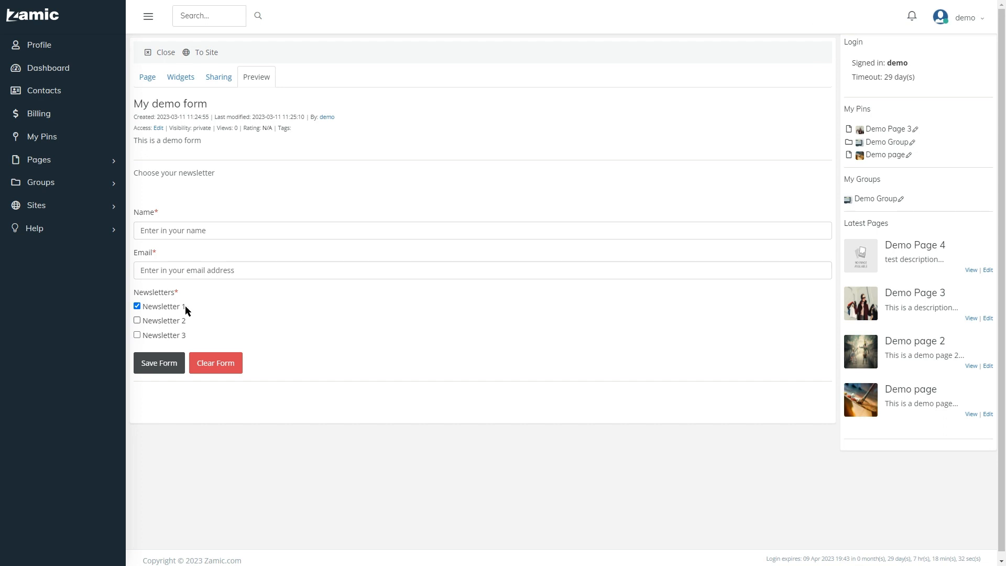
Return to the Form DB widget, reload its editor and export the submitted form data
{"action": "left_click", "coordinate": [182, 80]}
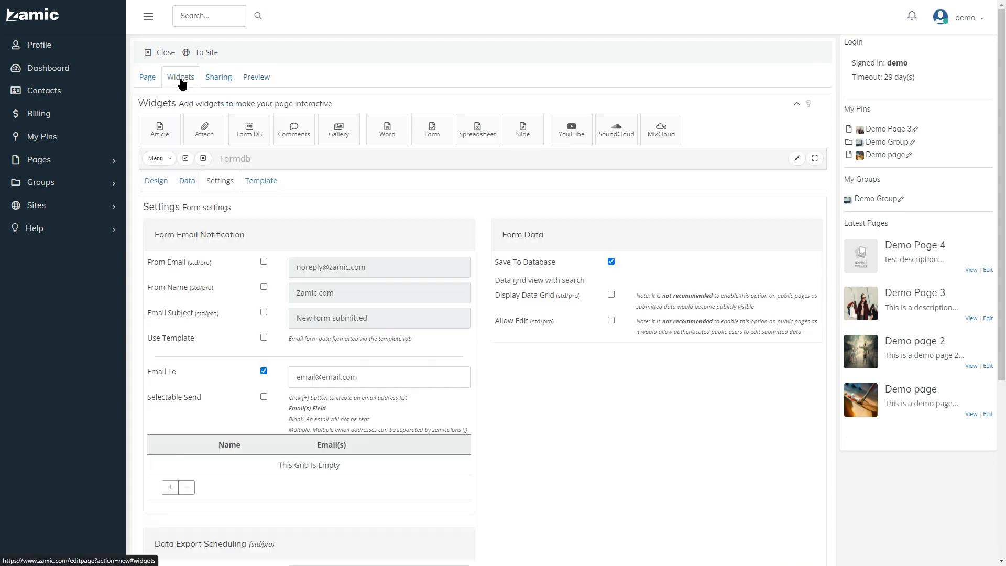
{"action": "left_click", "coordinate": [202, 159]}
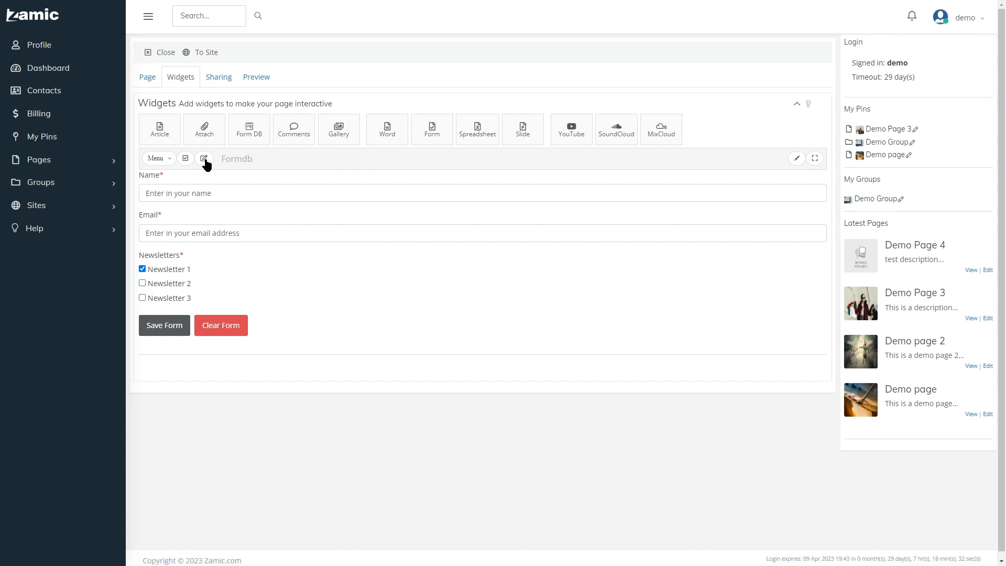
{"action": "left_click", "coordinate": [205, 159]}
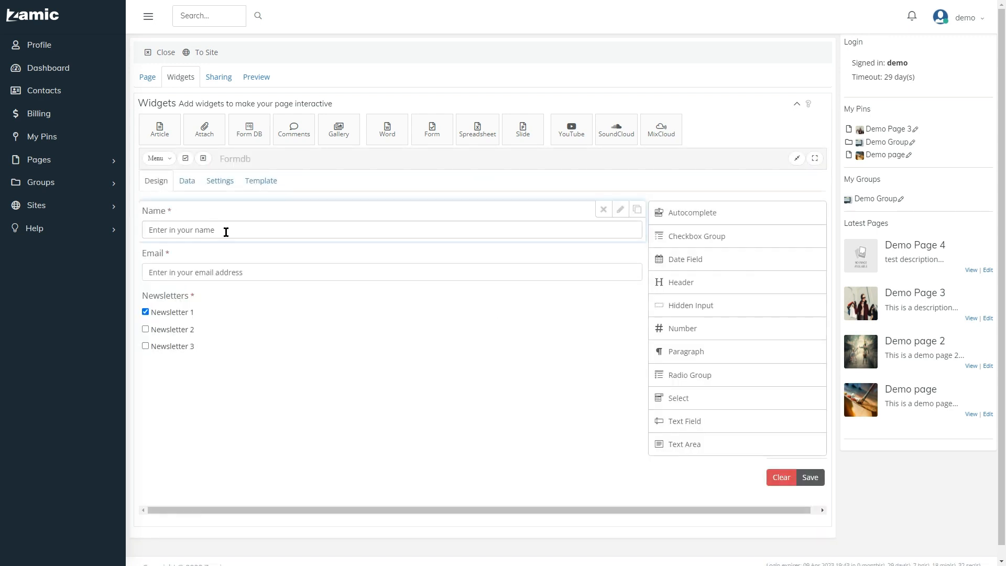
{"action": "left_click", "coordinate": [187, 184]}
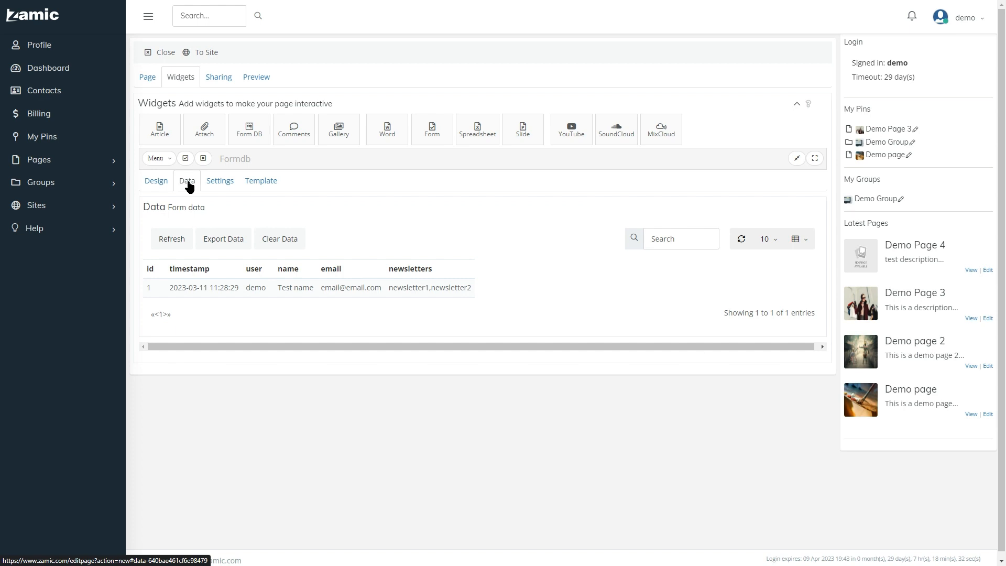
{"action": "left_click", "coordinate": [220, 240]}
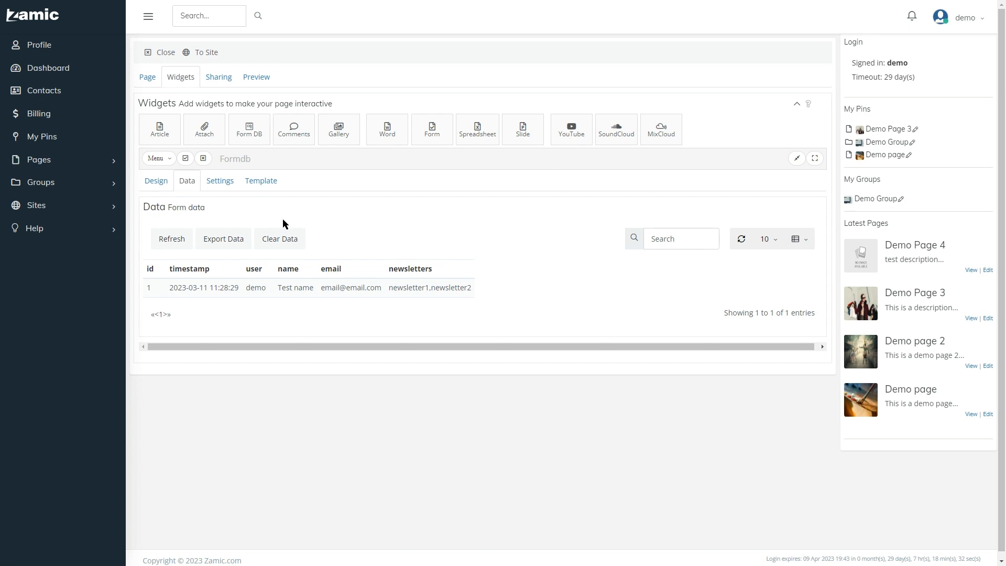
Close the Form DB widget's editor and set the page's visibility to Protected (Unlisted)
{"action": "left_click", "coordinate": [202, 159]}
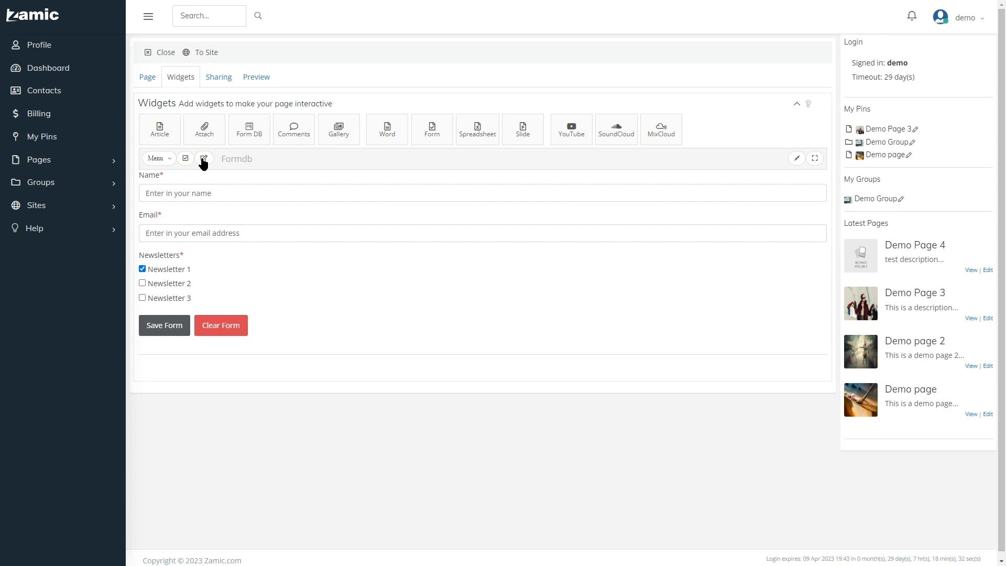
{"action": "left_click", "coordinate": [219, 81]}
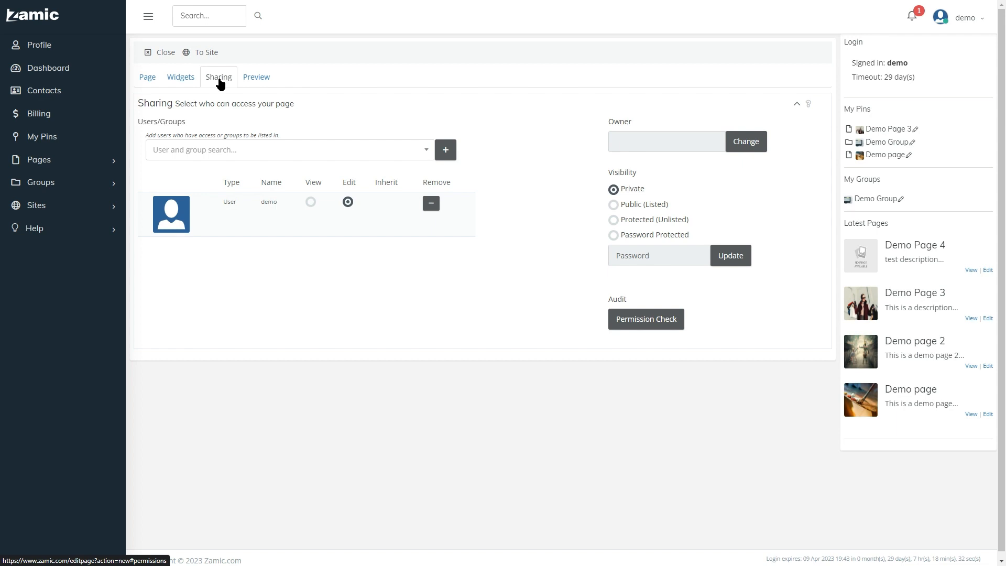
{"action": "left_click", "coordinate": [613, 220]}
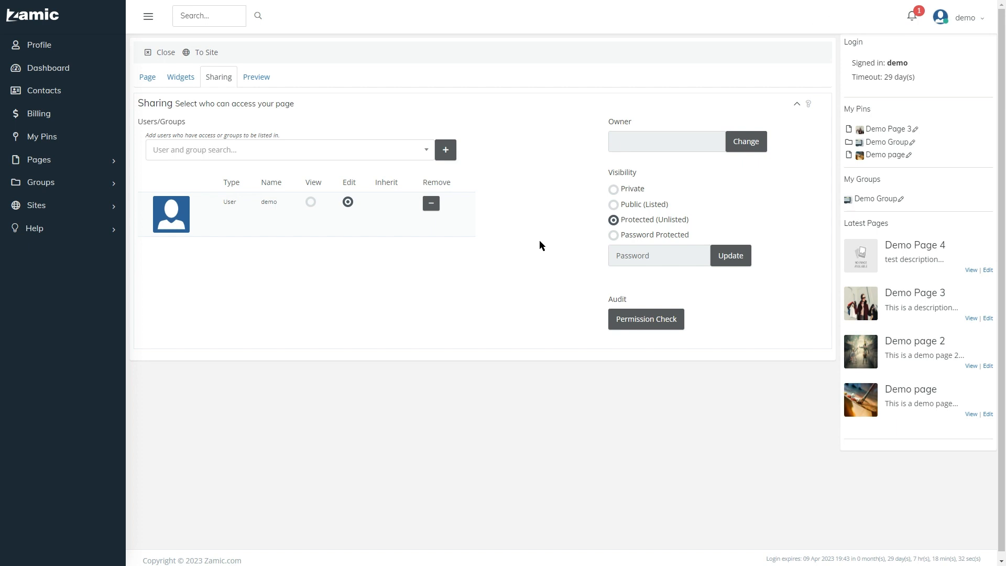
Close the page editor and copy the form page's share link to the clipboard
{"action": "left_click", "coordinate": [163, 53]}
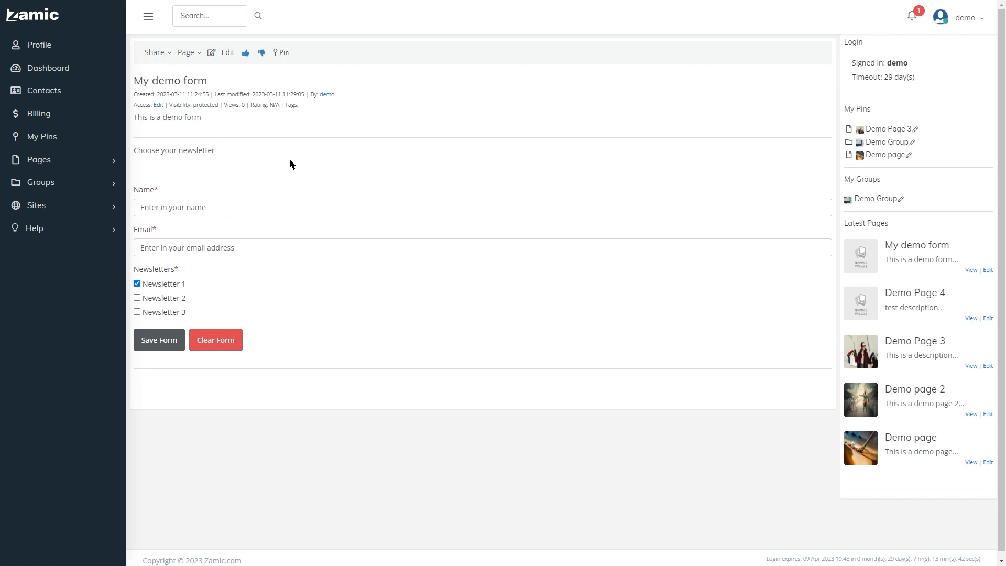
{"action": "left_click", "coordinate": [156, 58]}
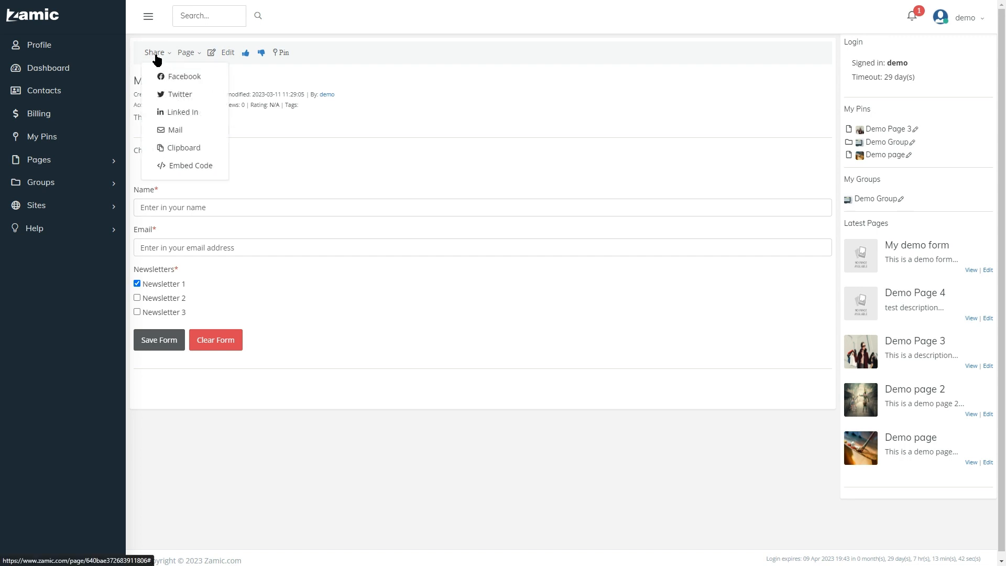
{"action": "left_click", "coordinate": [184, 153]}
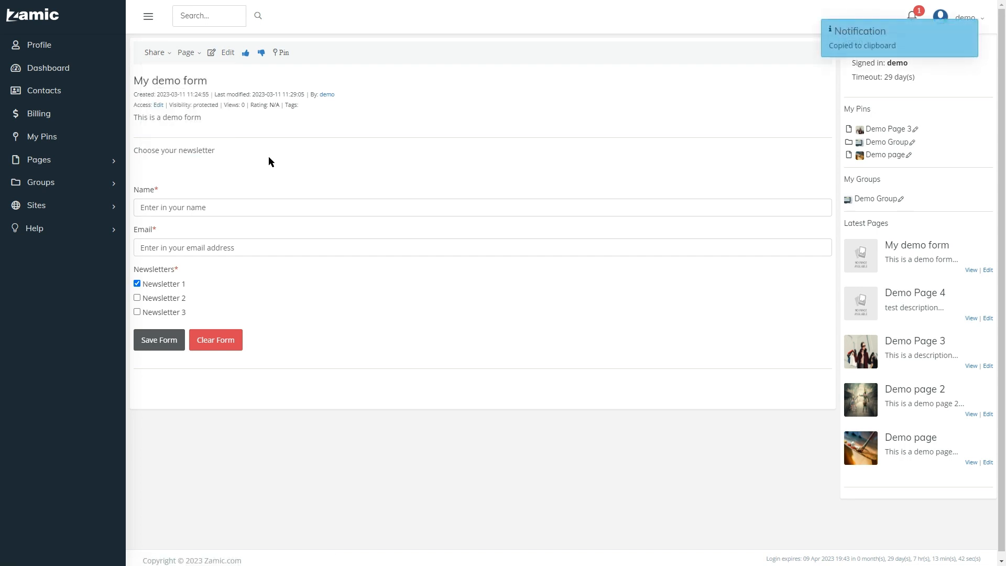